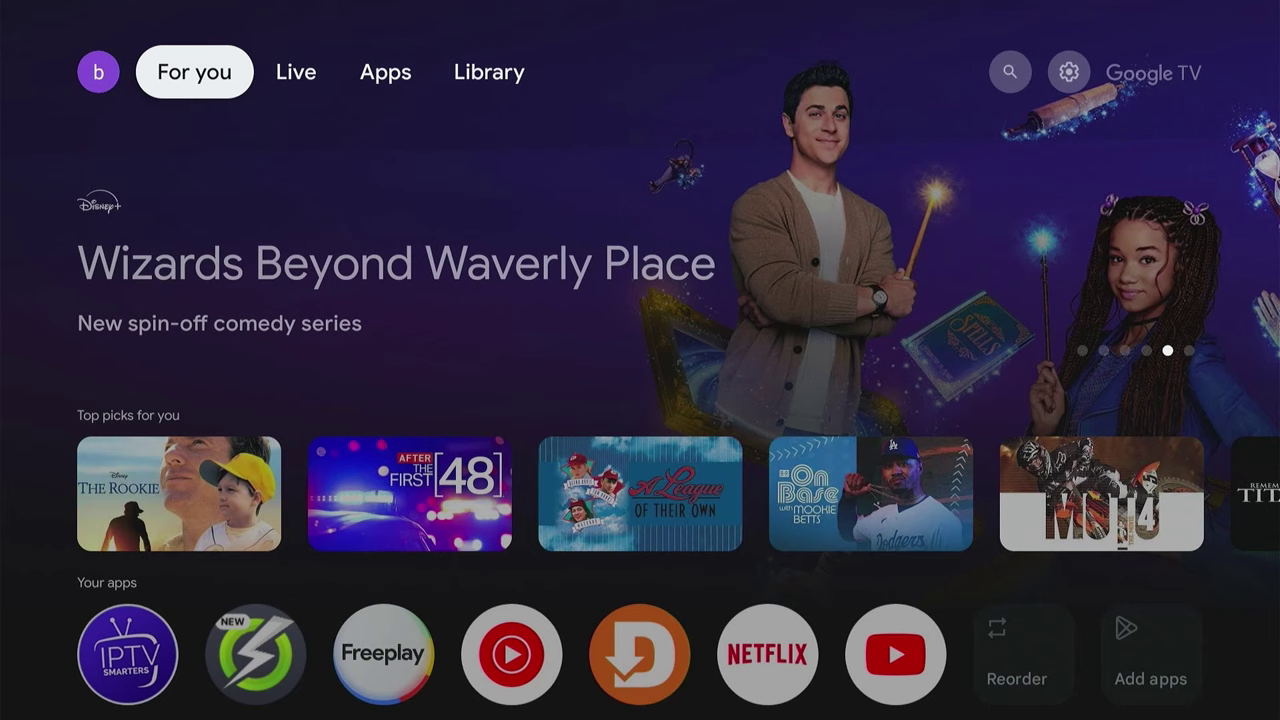
Open the Google Play store and go to its search page.
key("XF86Search")
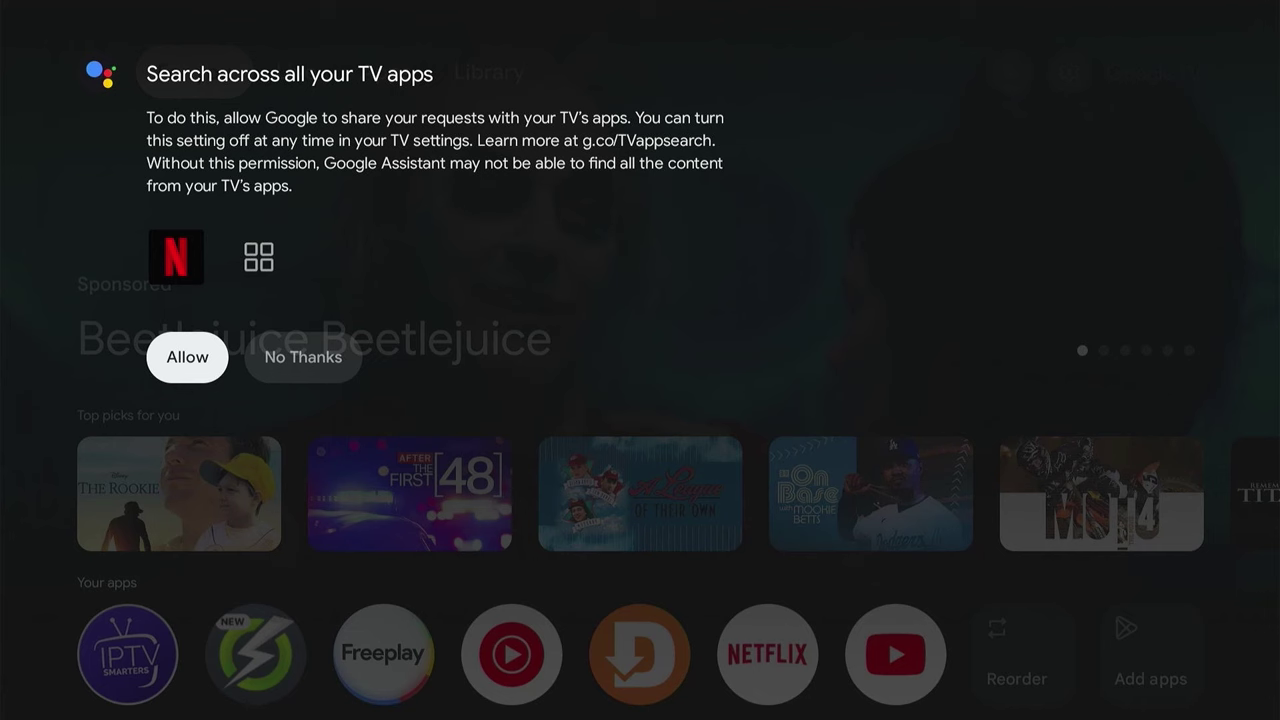
key("Escape")
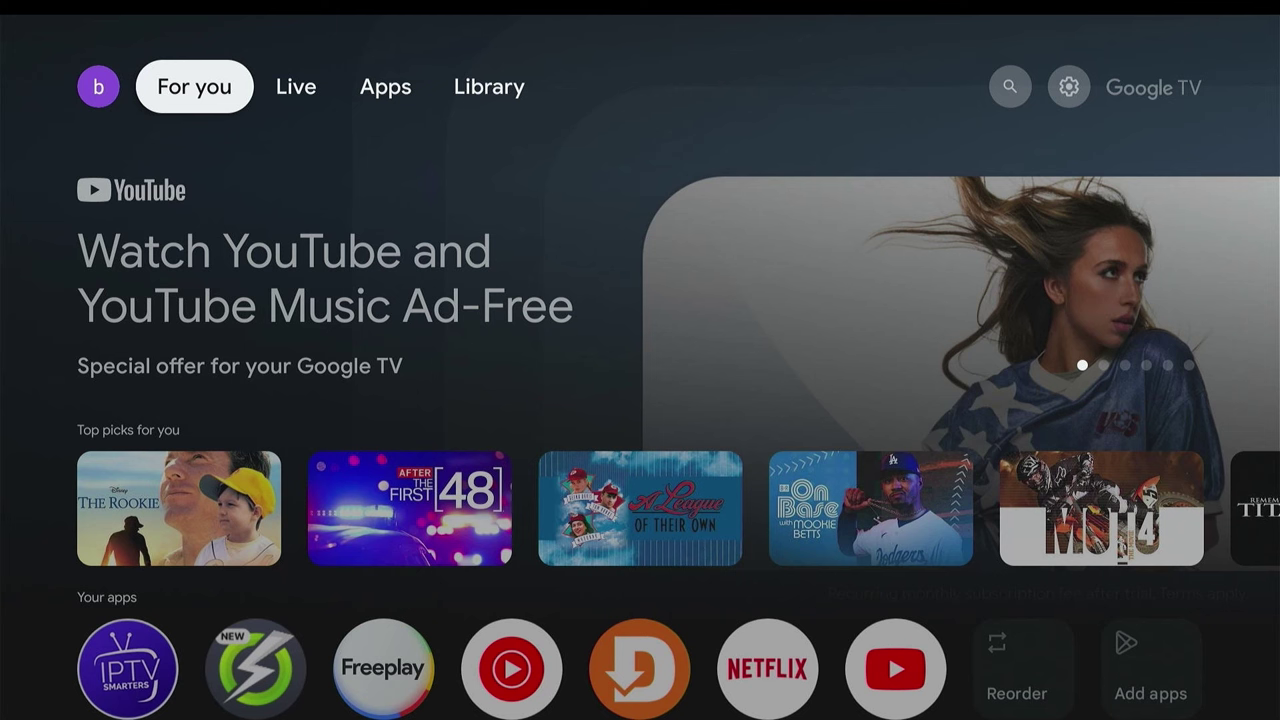
key("super")
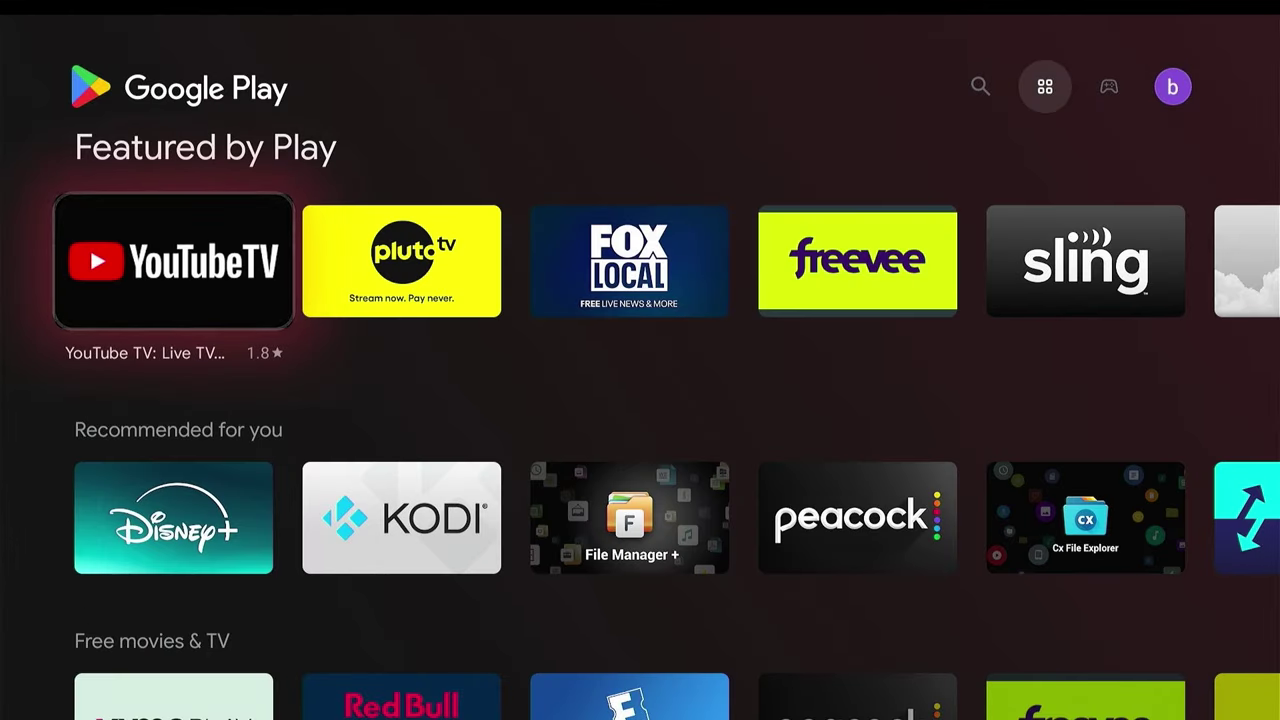
key("Up")
key("Left")
key("Down")
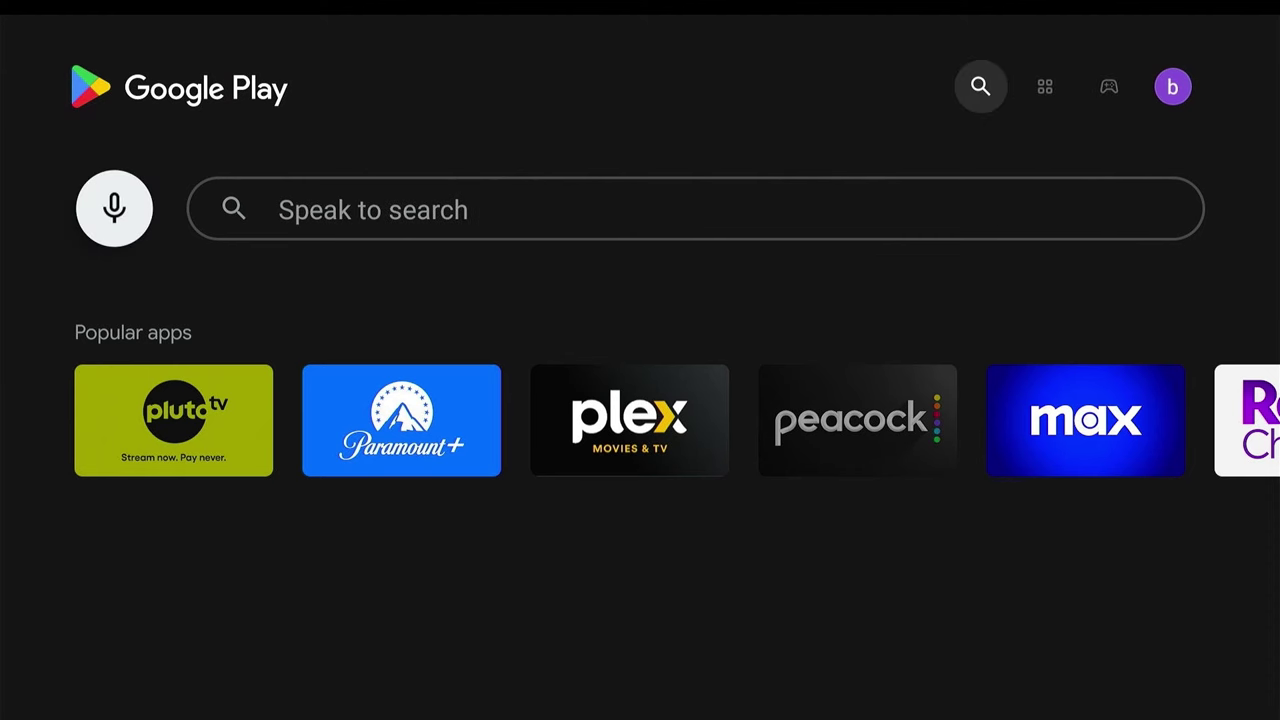
Search the Google Play store for "bro".
key("Right")
key("Return")
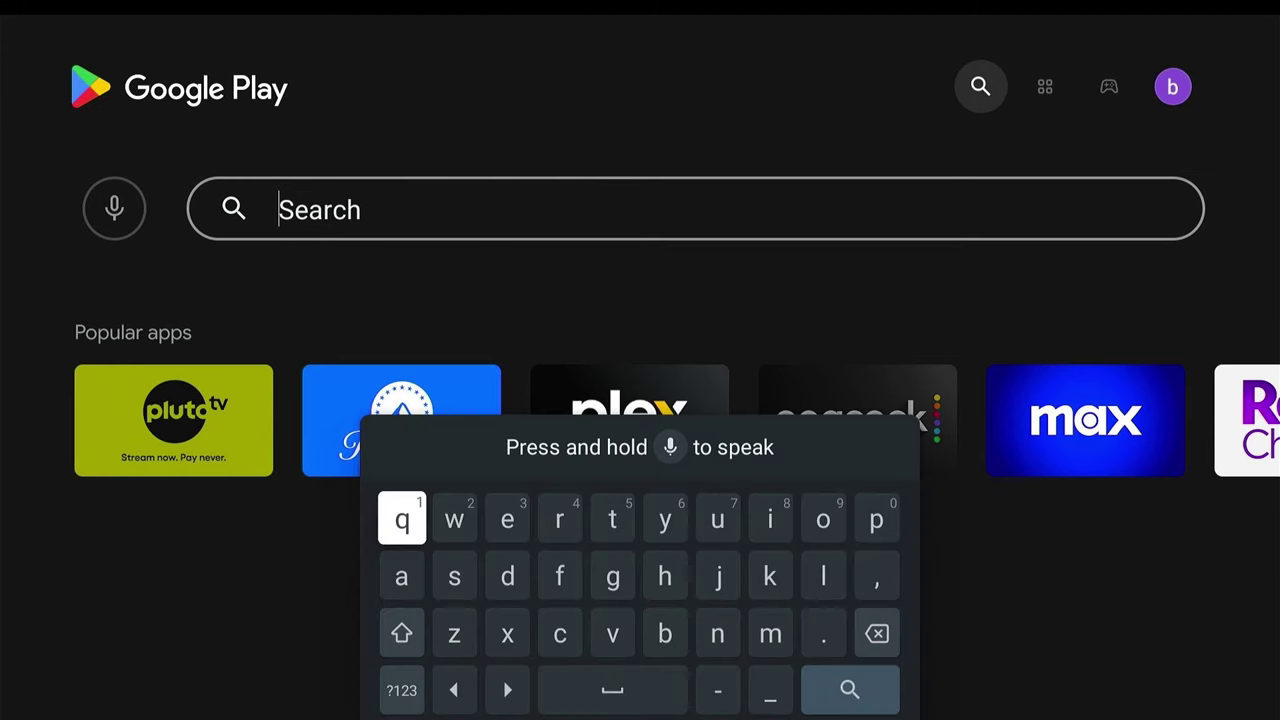
type("br")
key("Down")
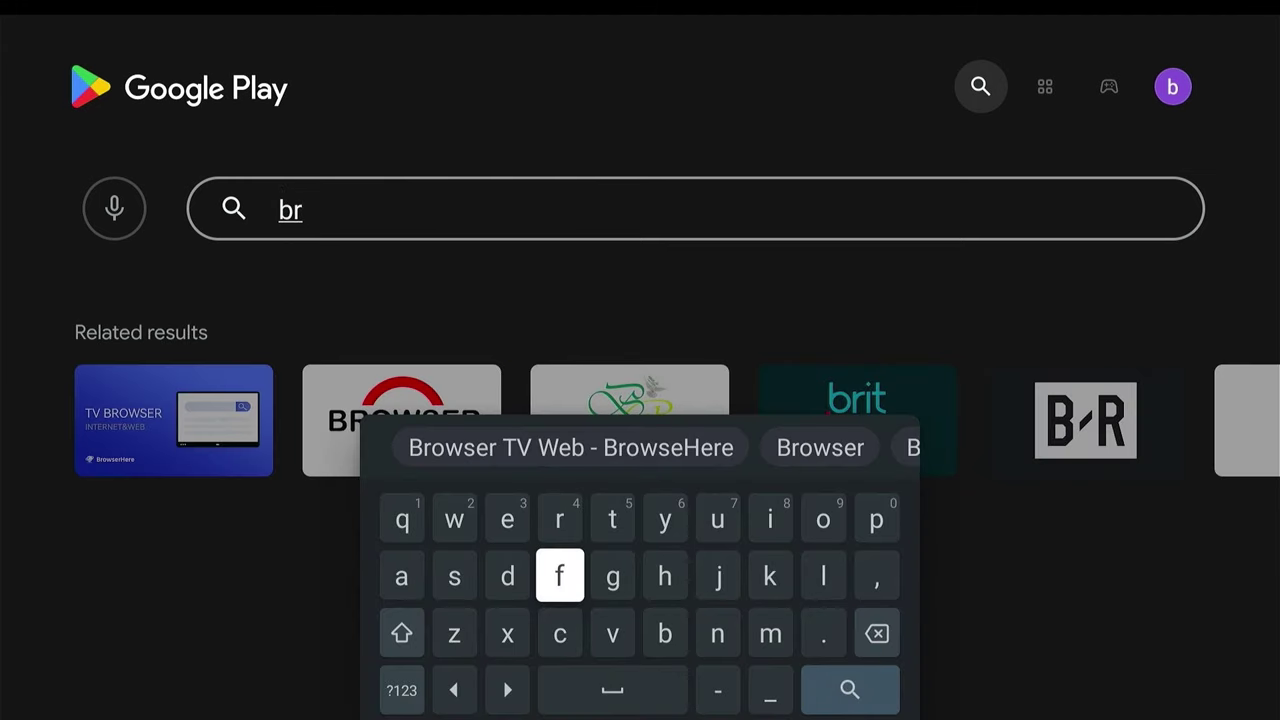
type("o")
key("Escape")
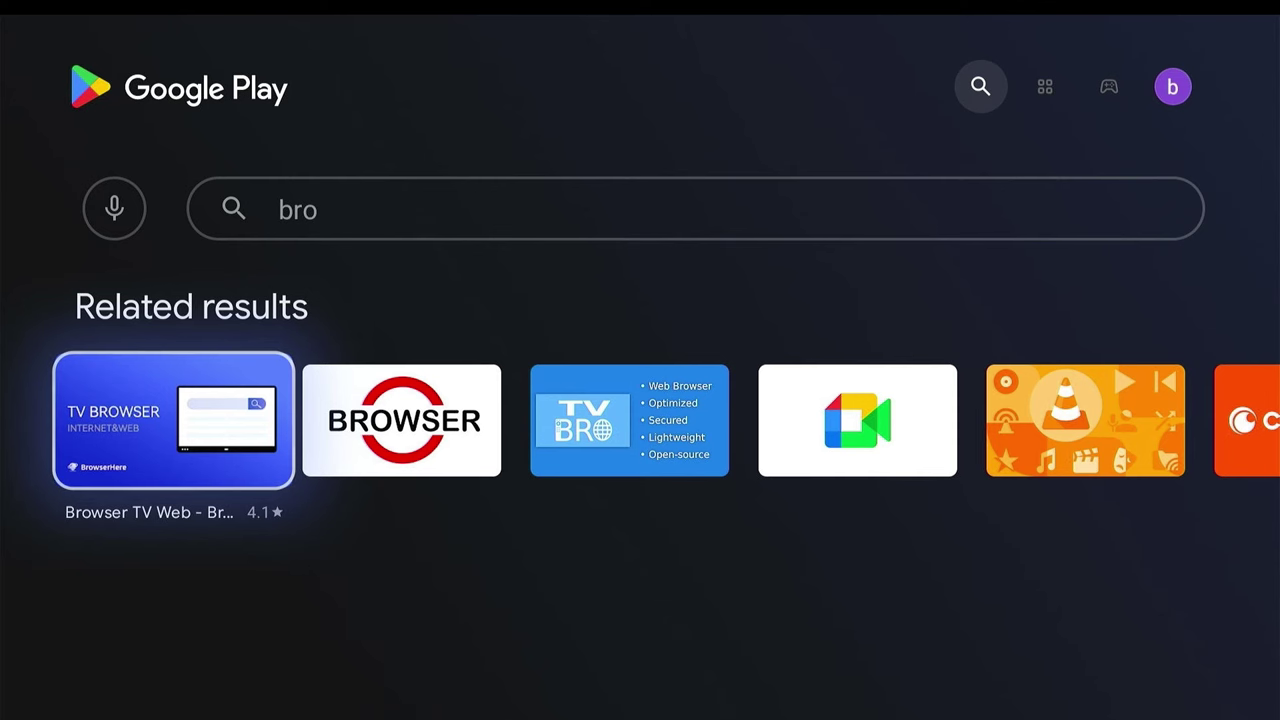
Launch Browser TV Web - BrowseHere from its store listing and get started past its welcome screen.
key("Return")
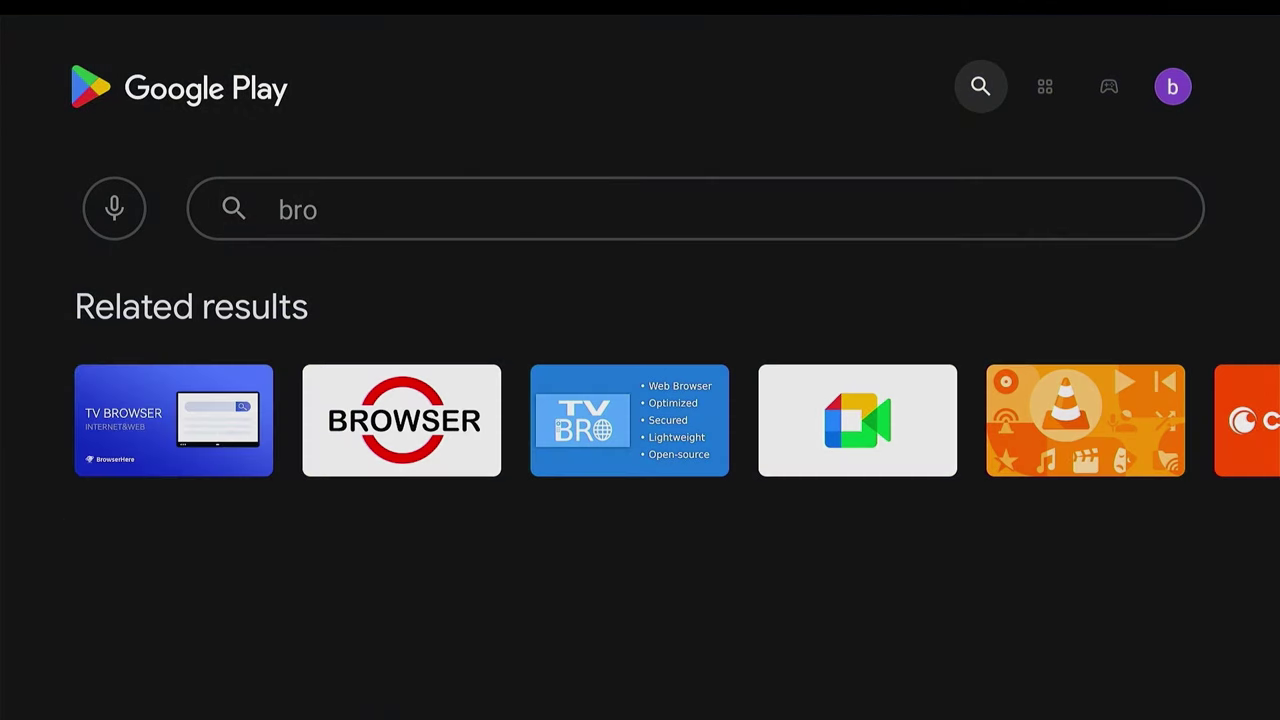
key("Return")
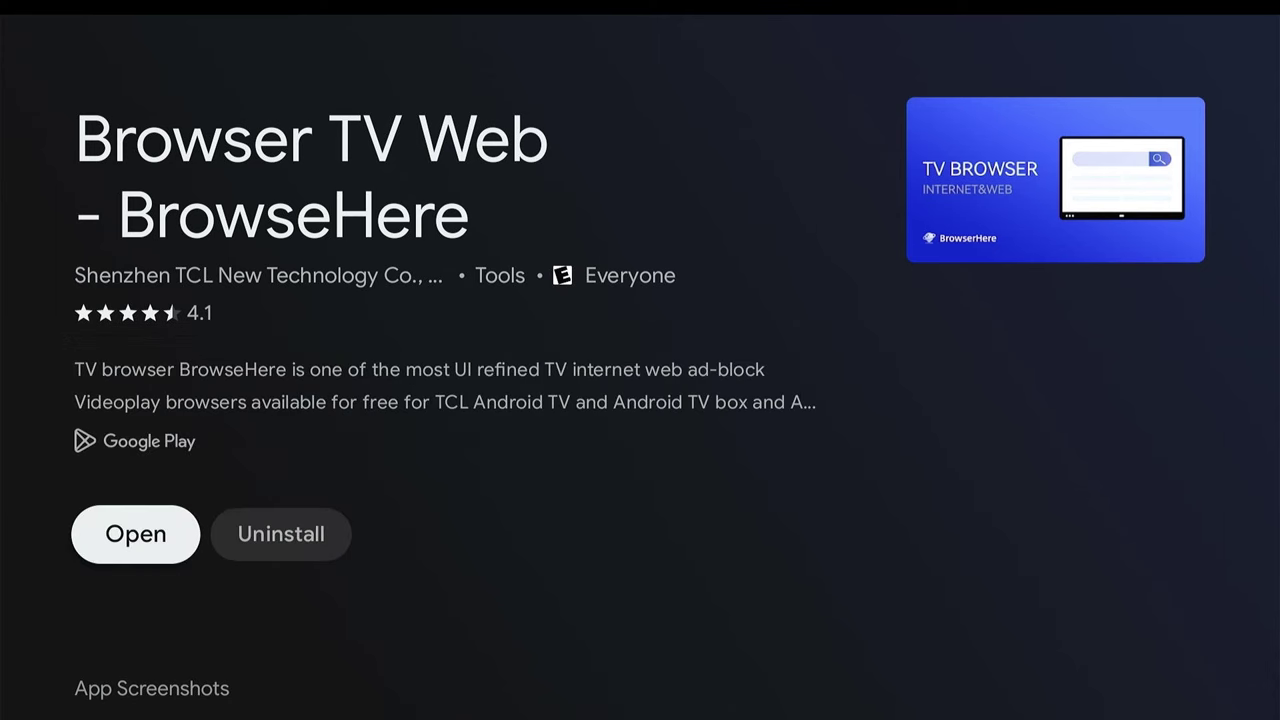
key("Return")
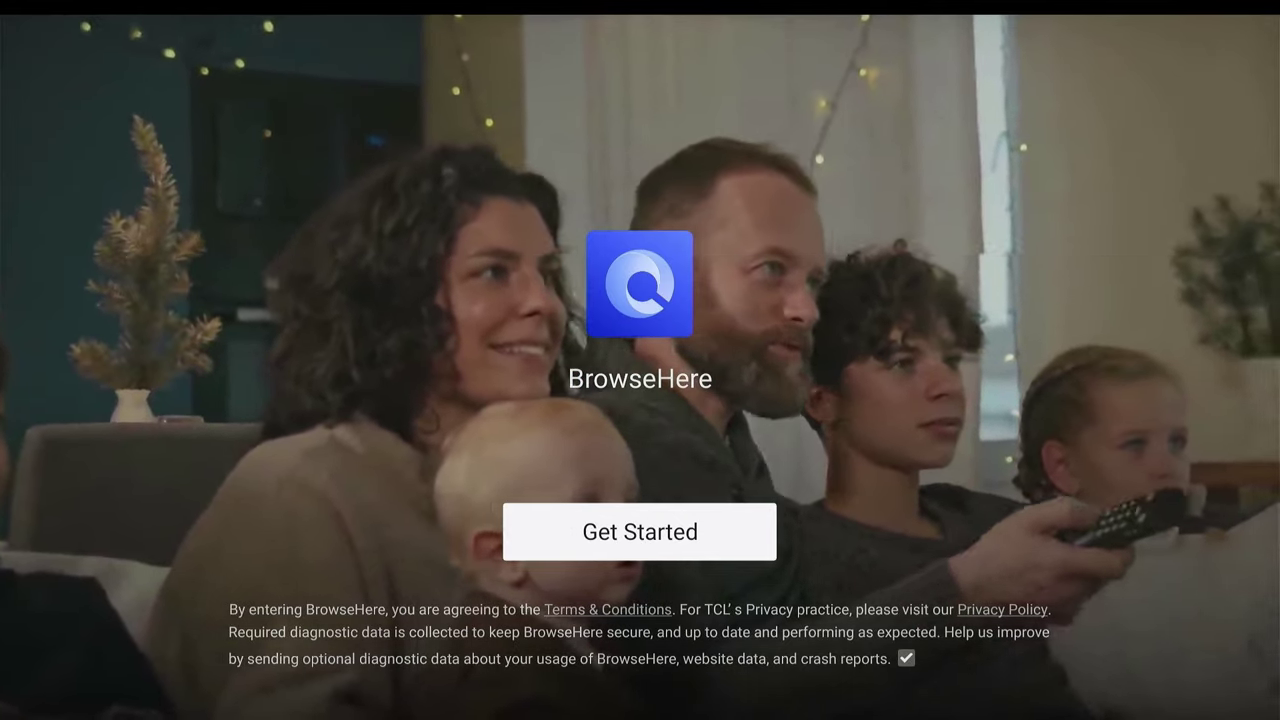
key("Return")
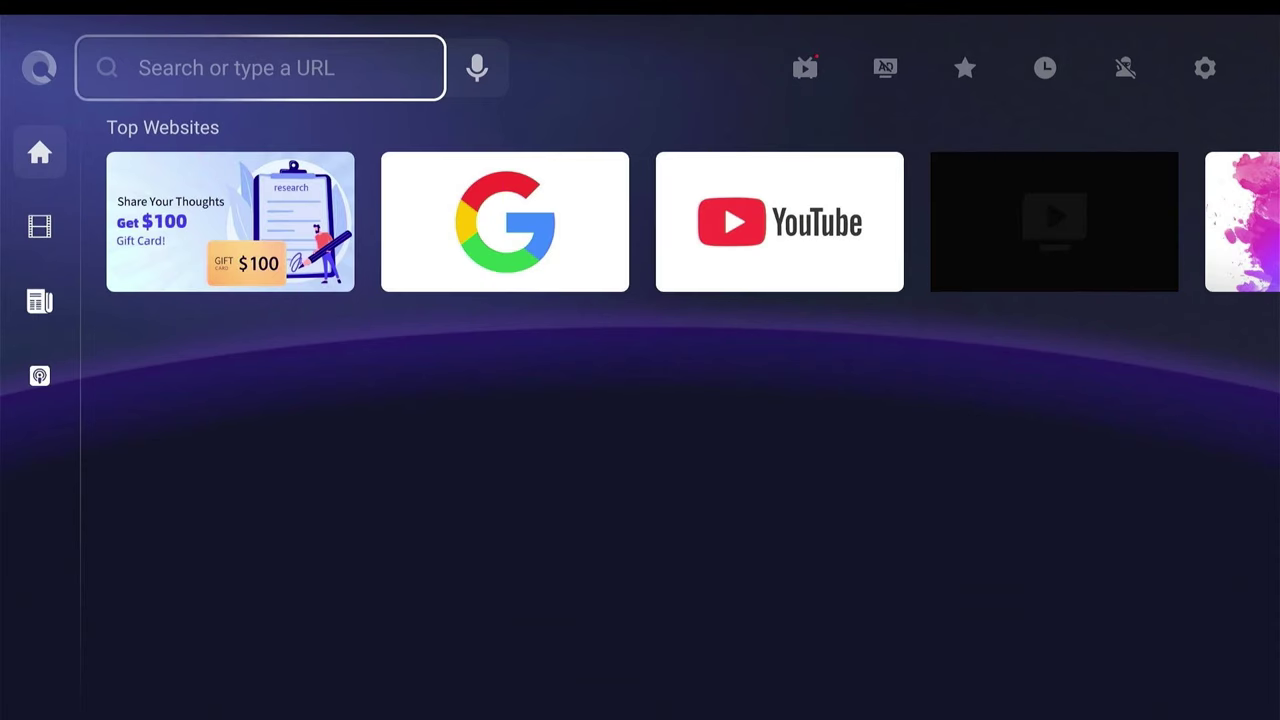
Browse the Movies & TV section and look through its genre rows.
key("Left")
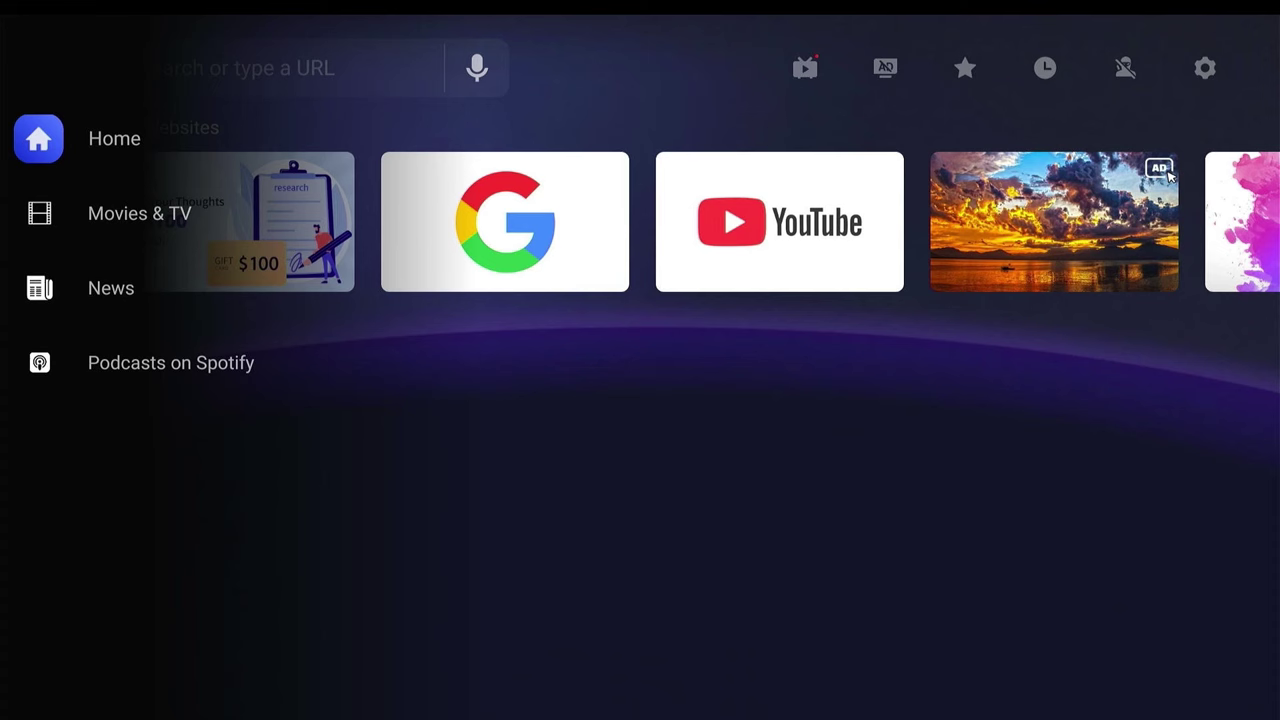
key("Down")
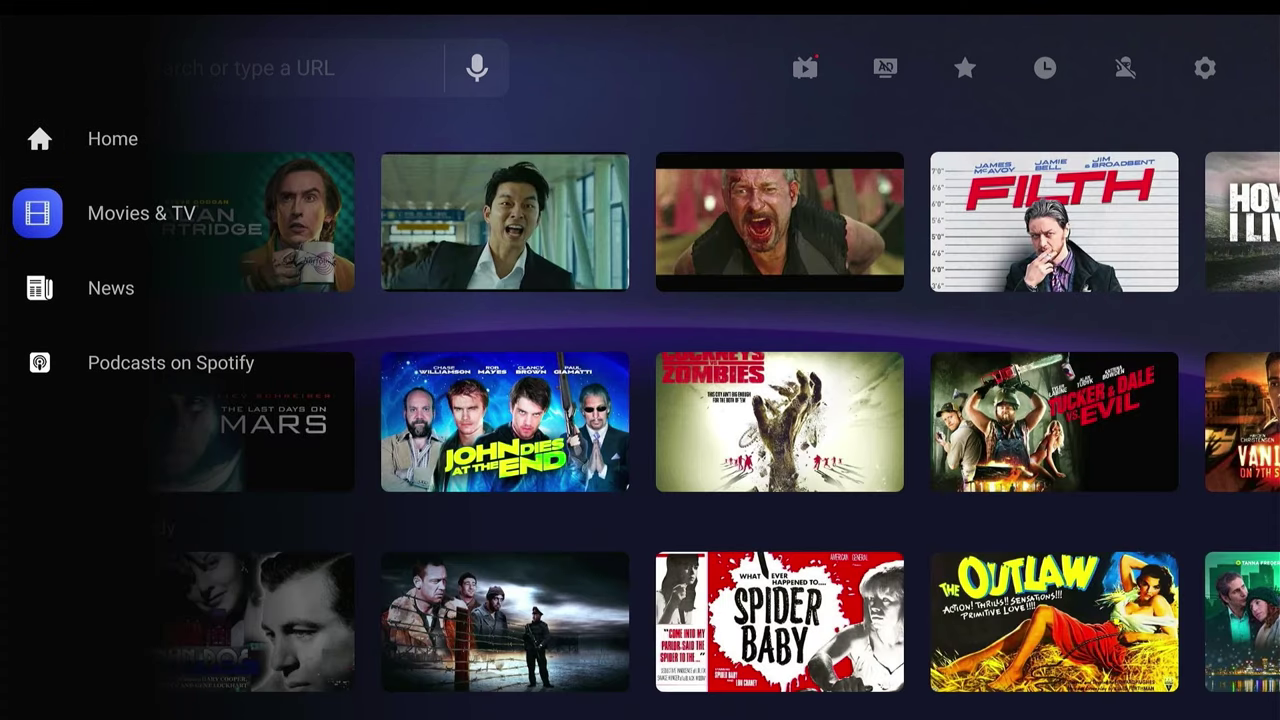
key("Right")
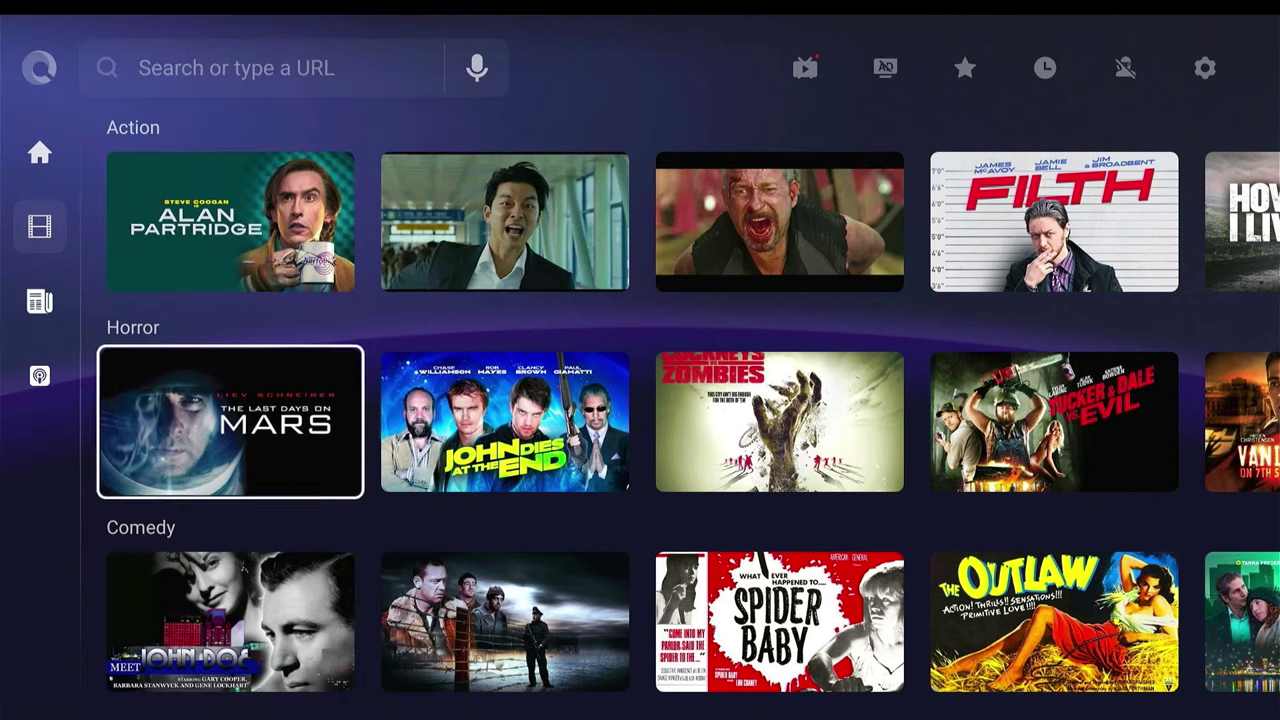
key("Down")
key("Down")
key("Down")
key("Down")
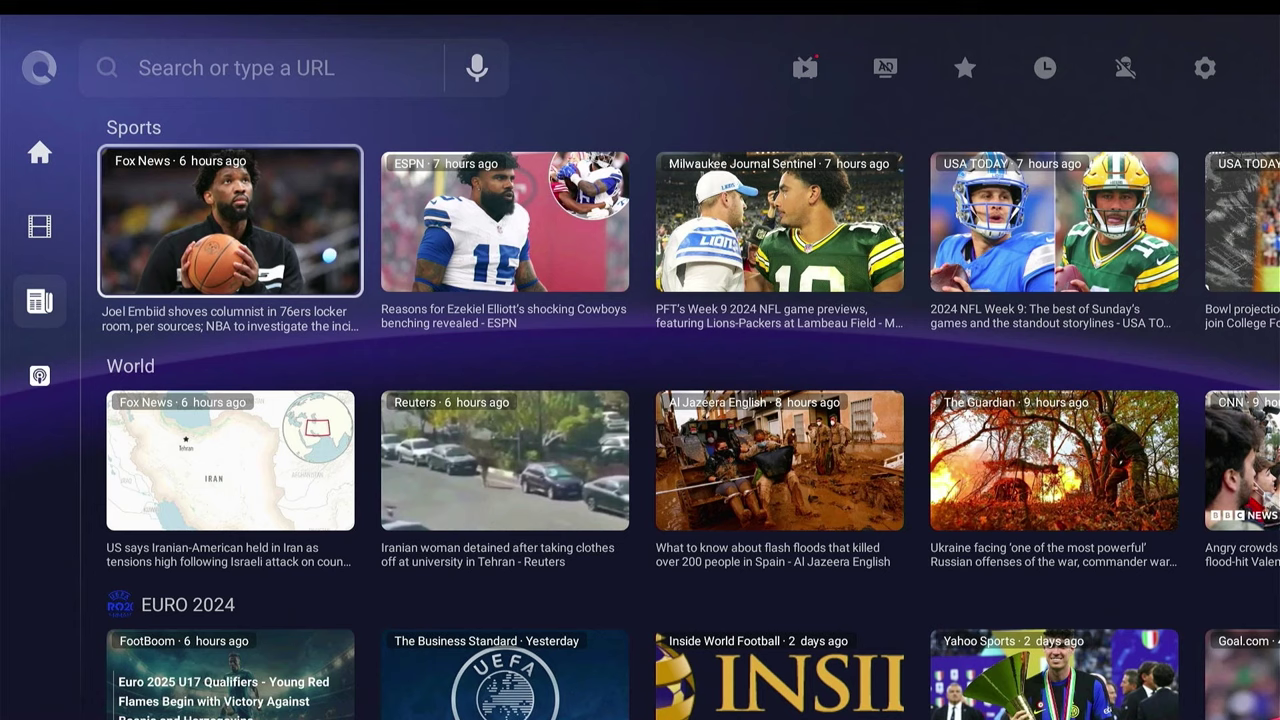
Look through the News section's story rows down to US News.
key("Left")
key("Right")
key("Down")
key("Down")
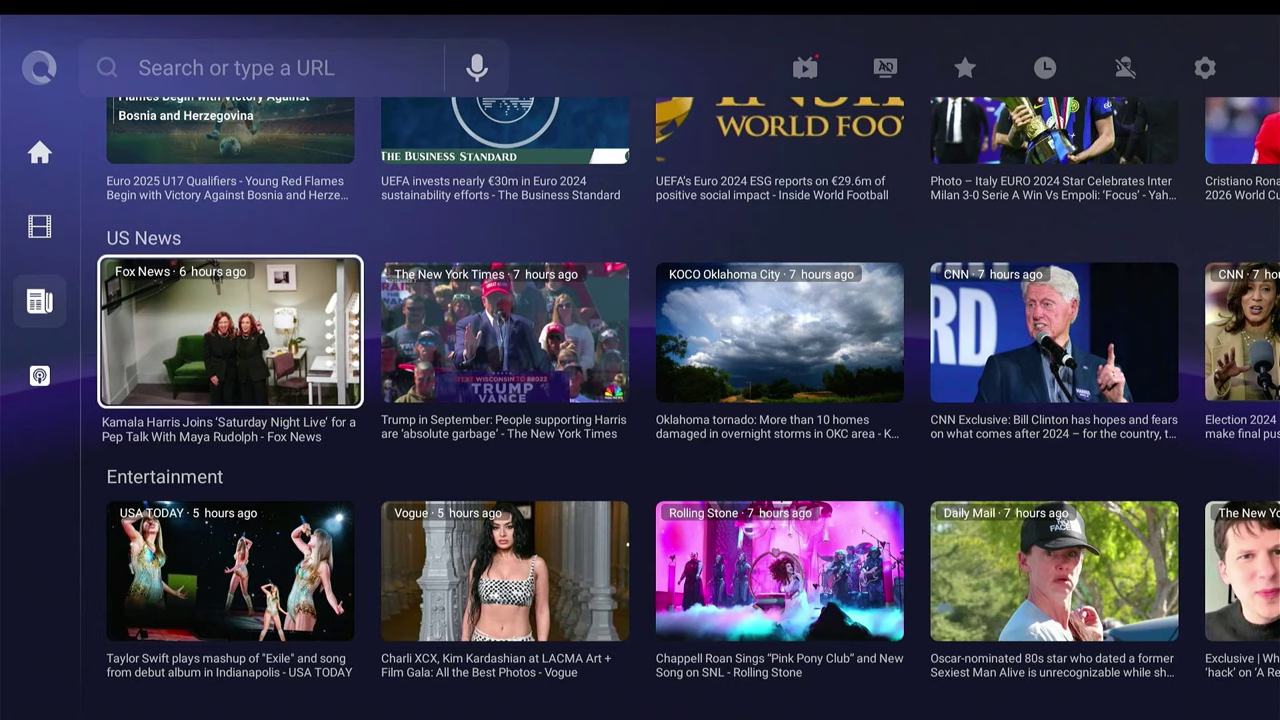
View the Podcasts on Spotify section and return to the Home section.
key("Left")
key("Down")
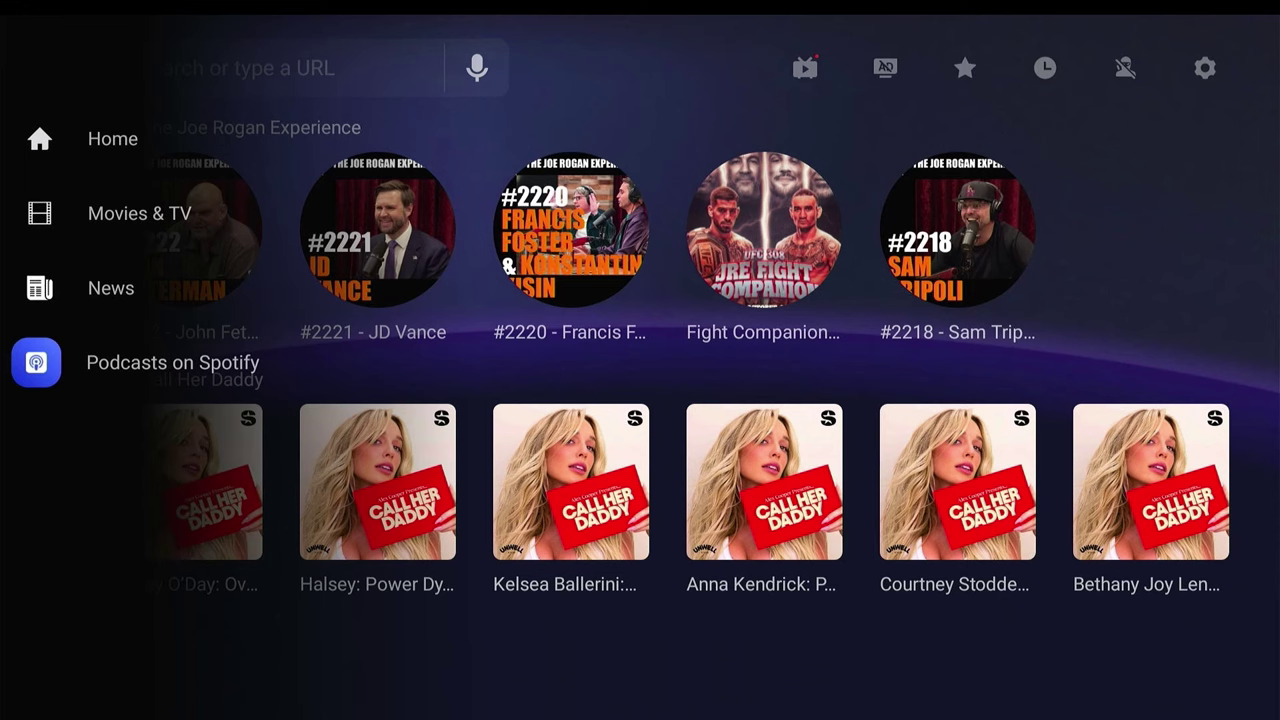
key("Up")
key("Up")
key("Up")
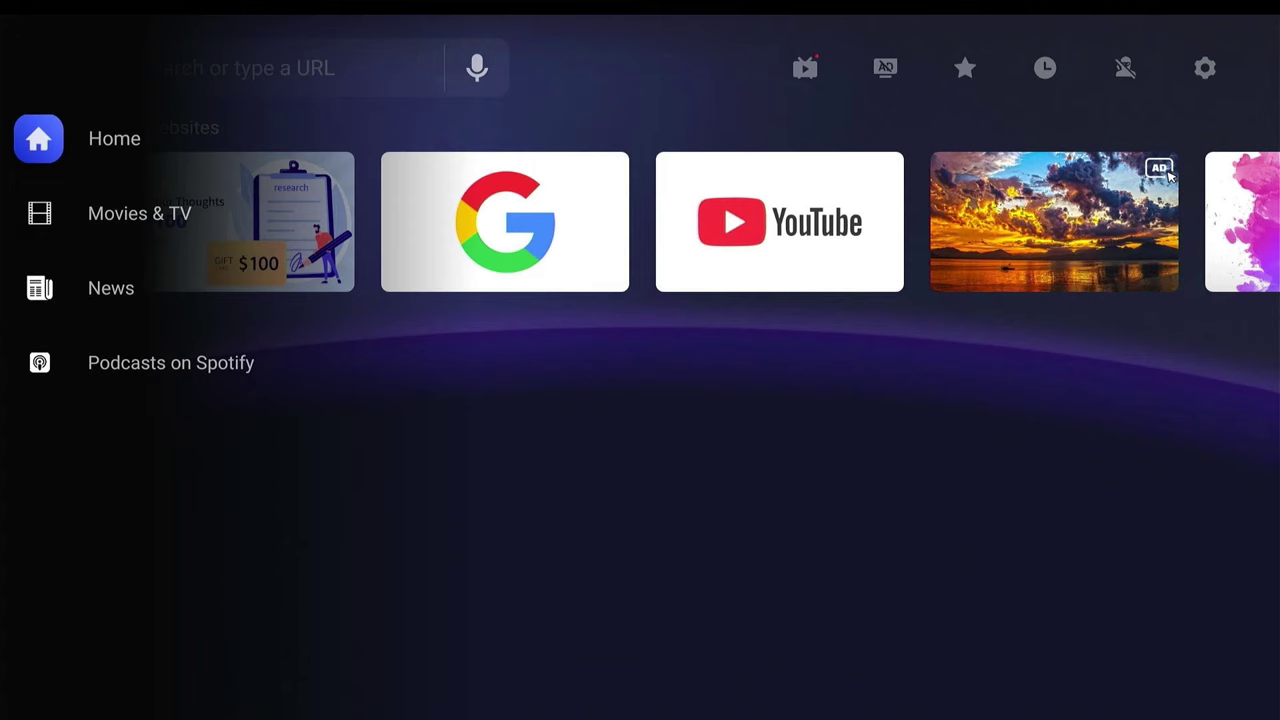
Open the IPTV page and view its M3U URL and X-STREAM CODE options for adding a playlist.
key("Up")
key("Right")
key("Right")
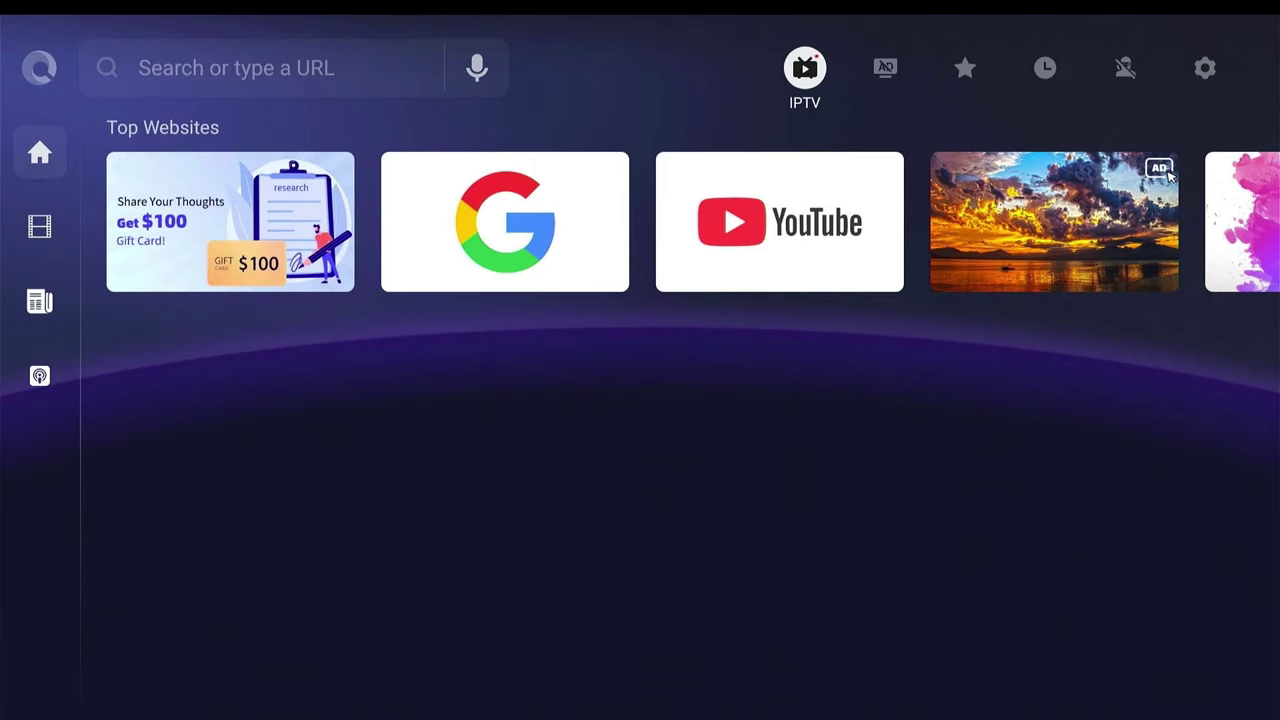
key("Return")
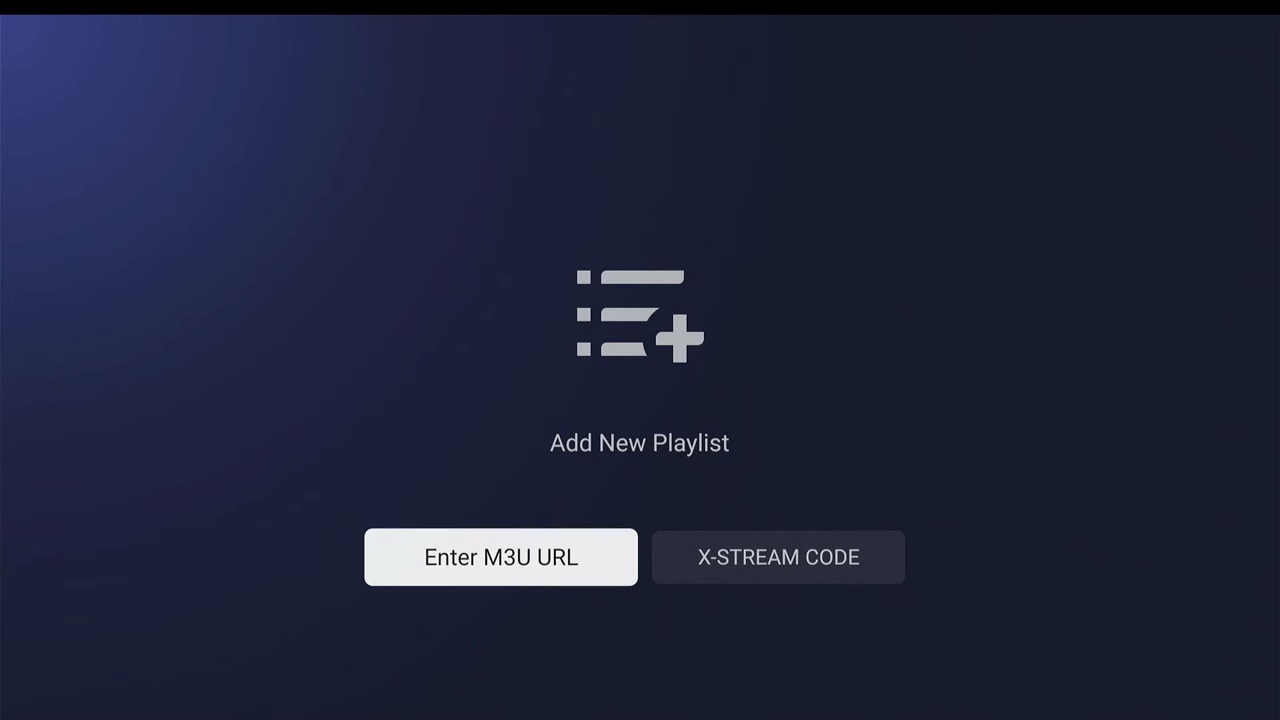
key("Right")
key("Left")
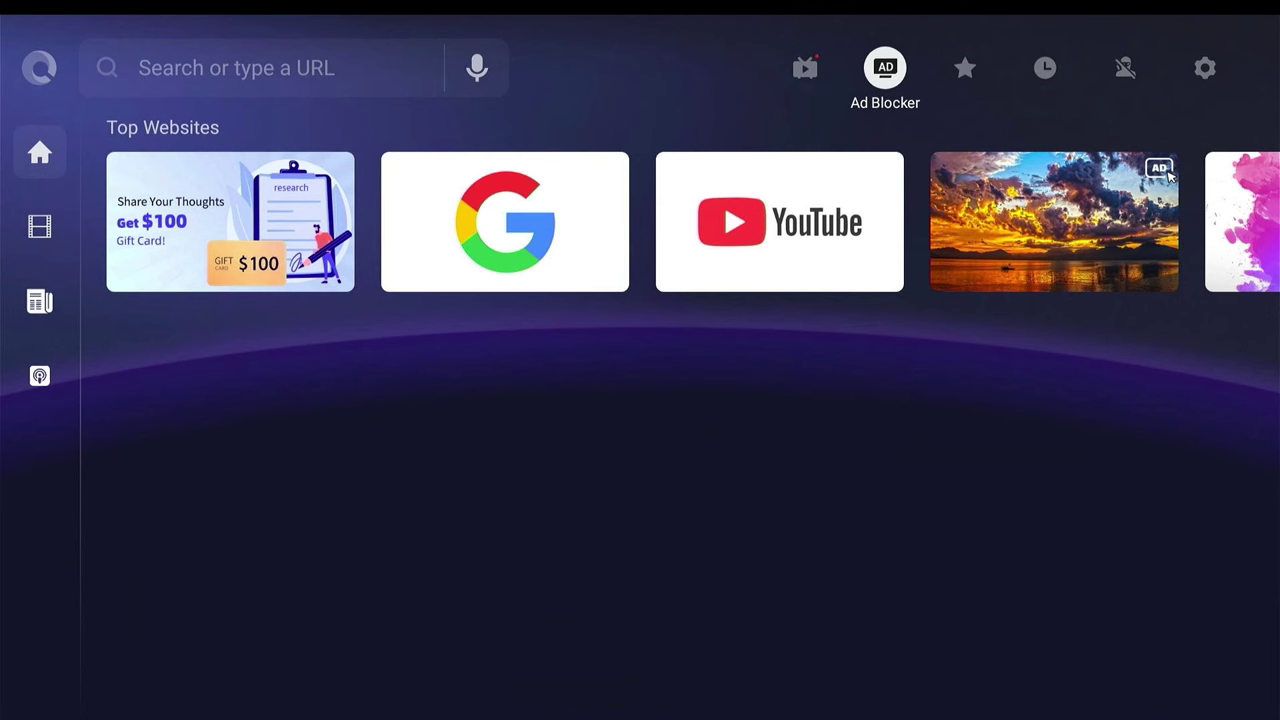
Turn on the browser's Ad Blocker.
key("Return")
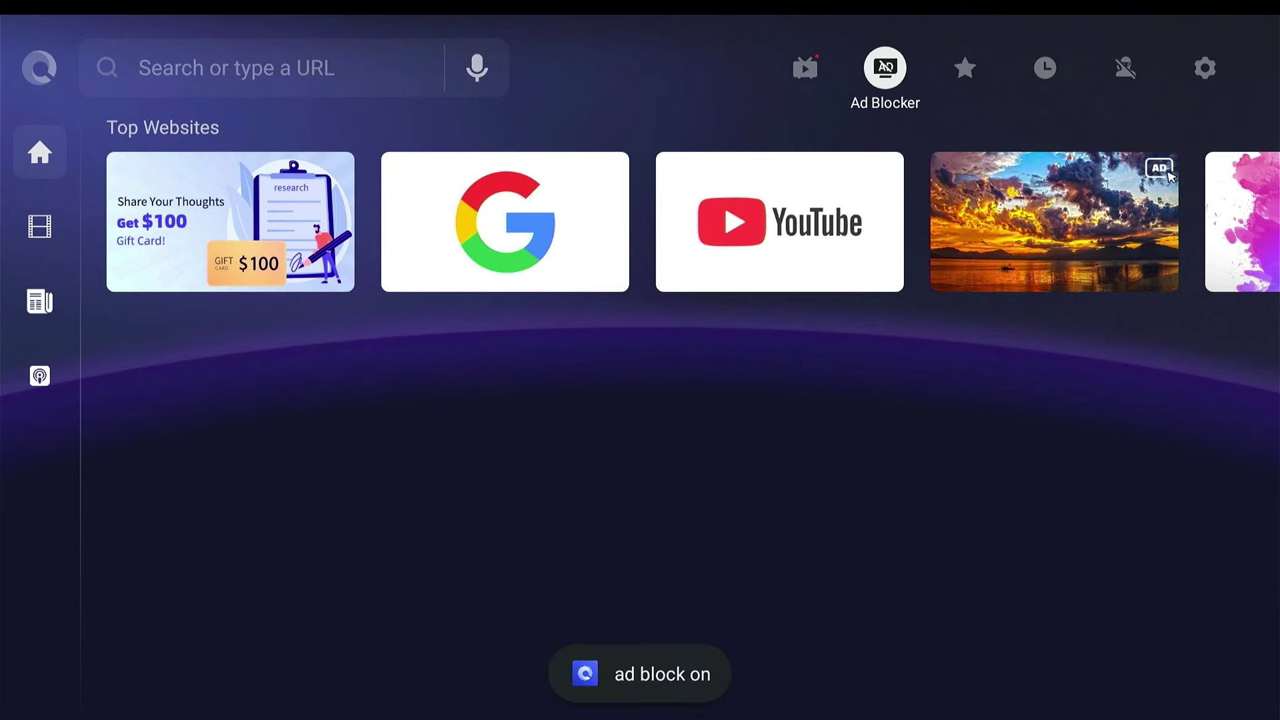
key("Right")
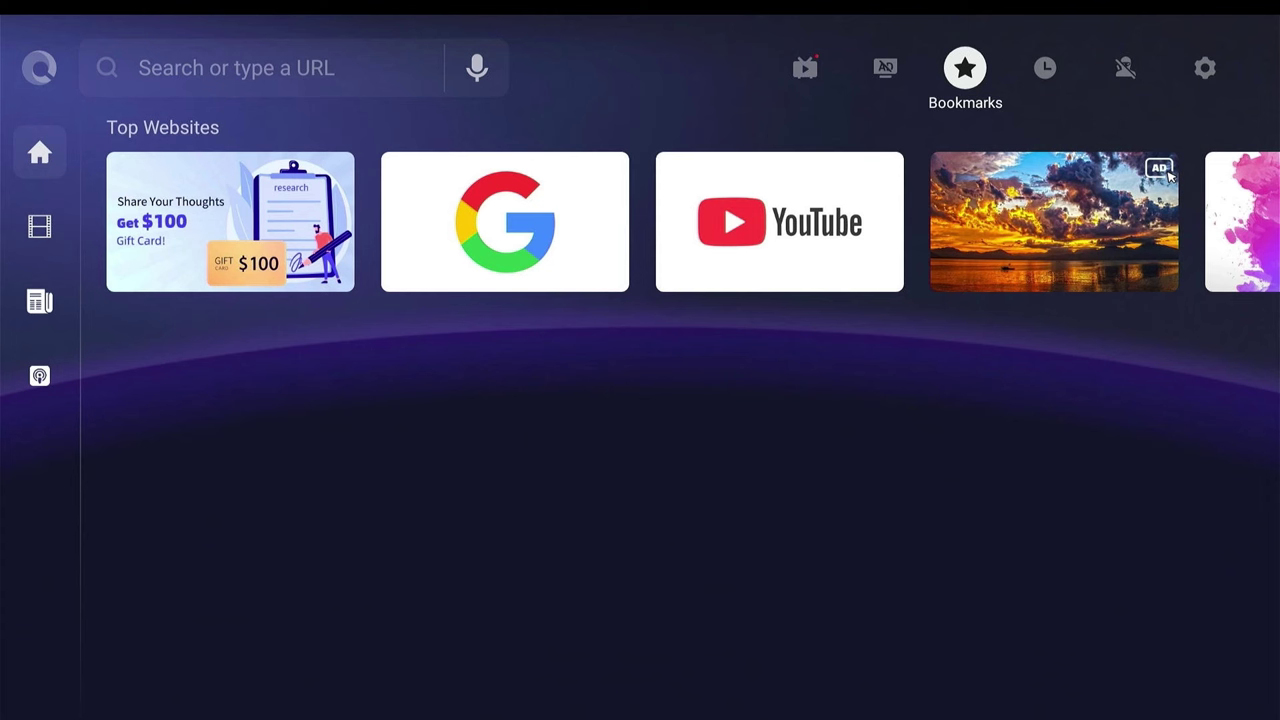
key("Right")
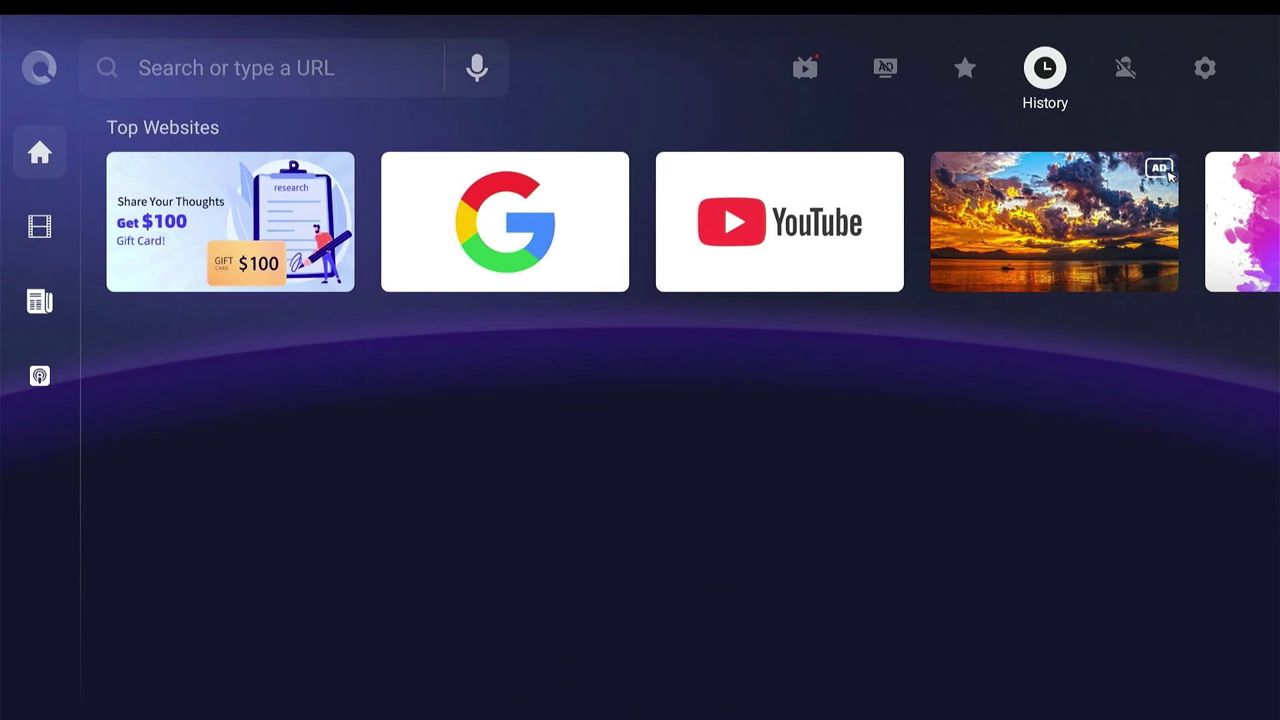
Open the browser settings and check the Smart Ad Blocker option under Webpage Ads Blocking.
key("Right")
key("Return")
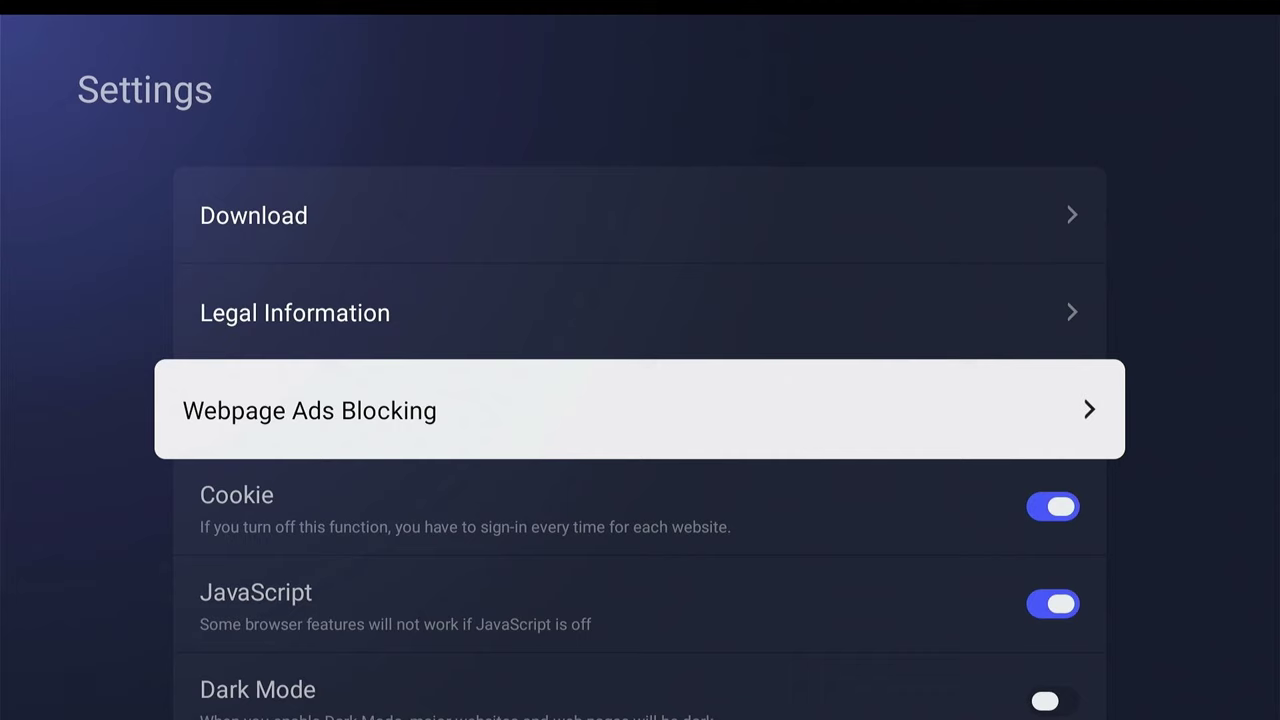
key("Return")
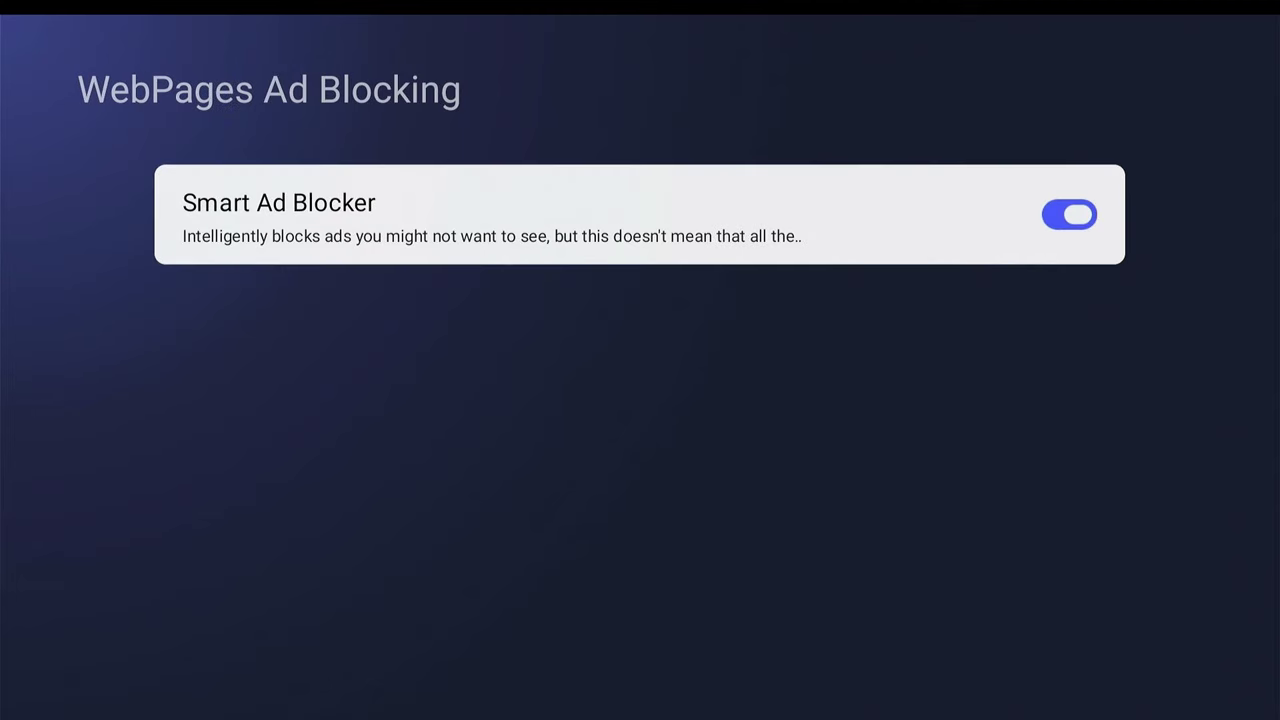
key("Escape")
Turn on the Cookie and JavaScript options in the browser settings.
key("Down")
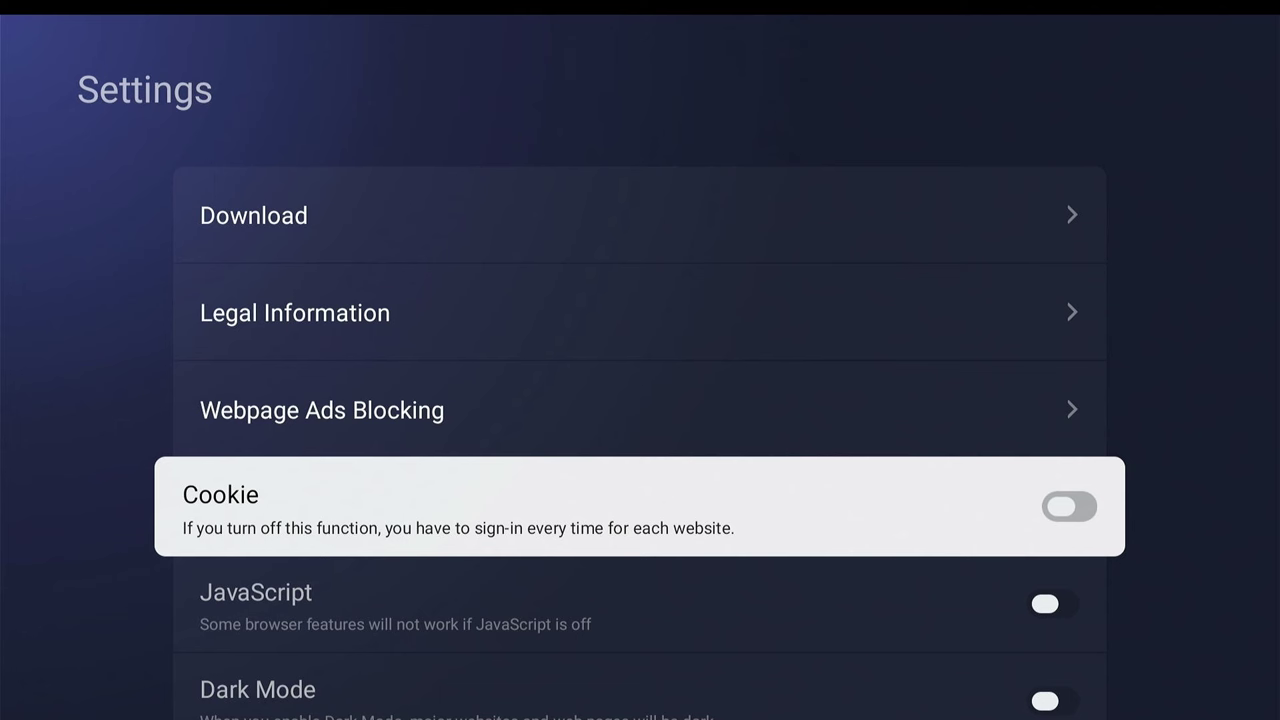
key("Return")
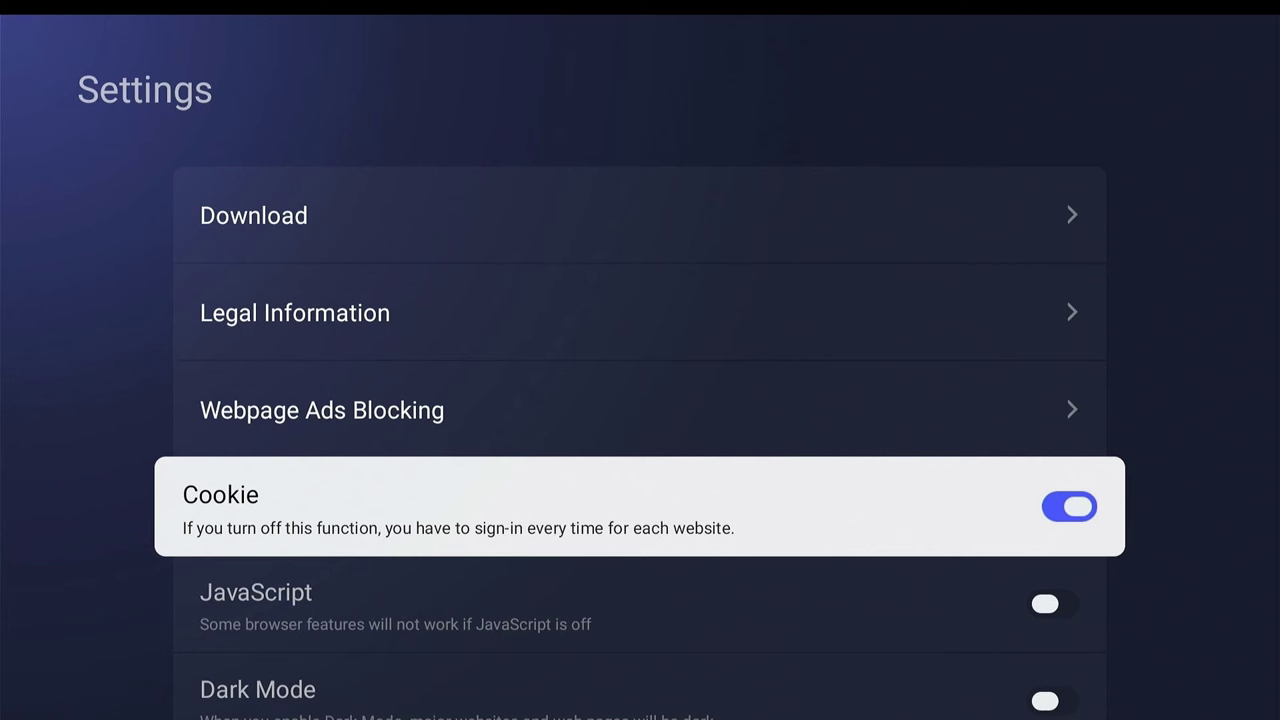
key("Down")
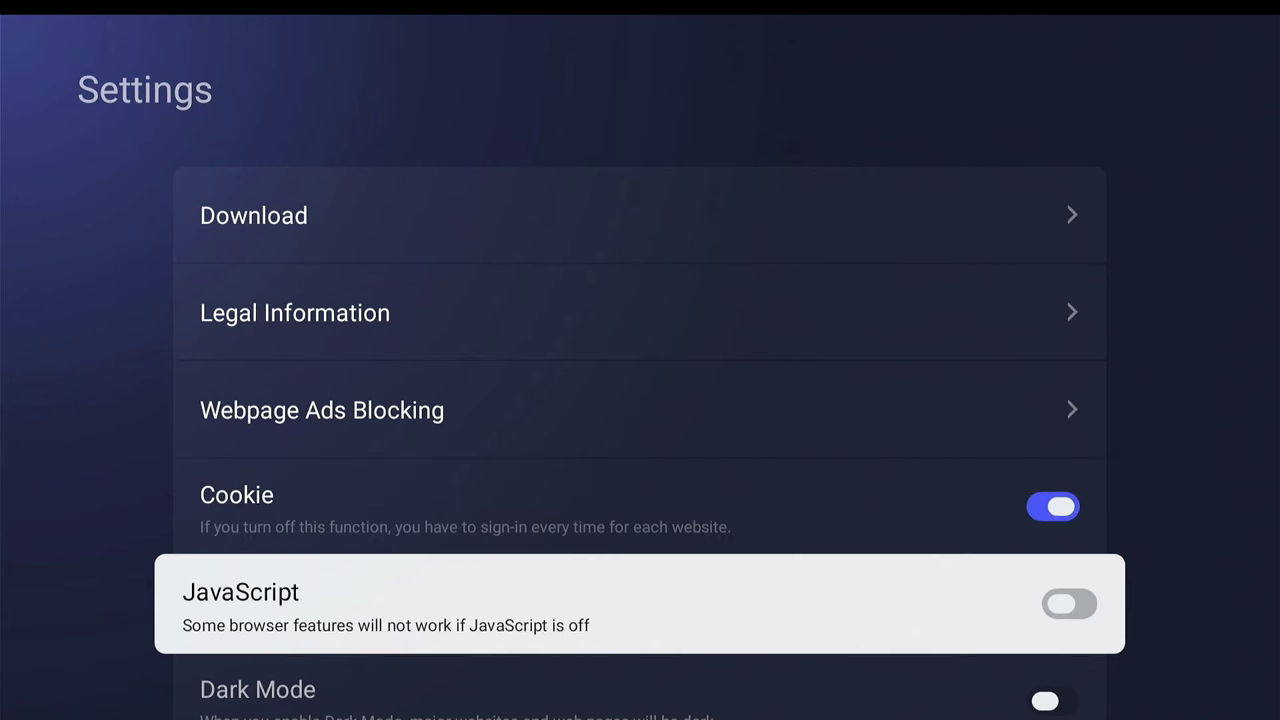
key("Return")
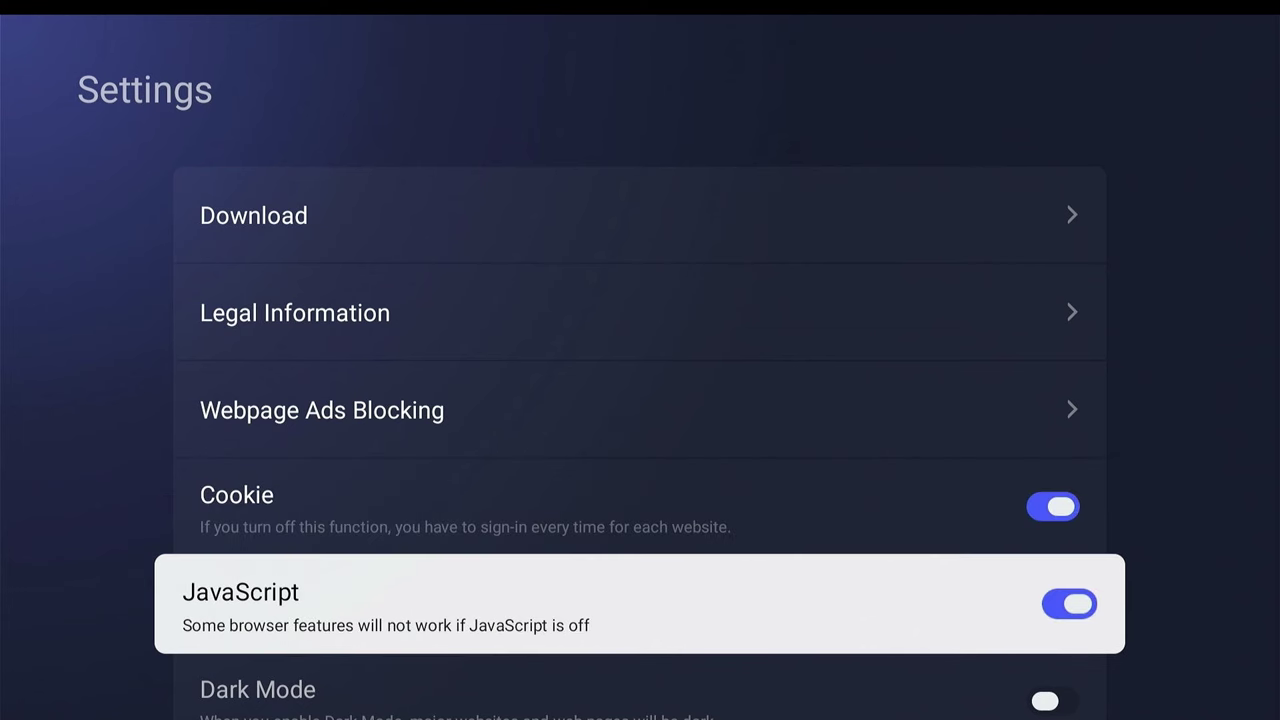
Turn on Dark Mode for websites and view the remaining Language and About settings.
key("Down")
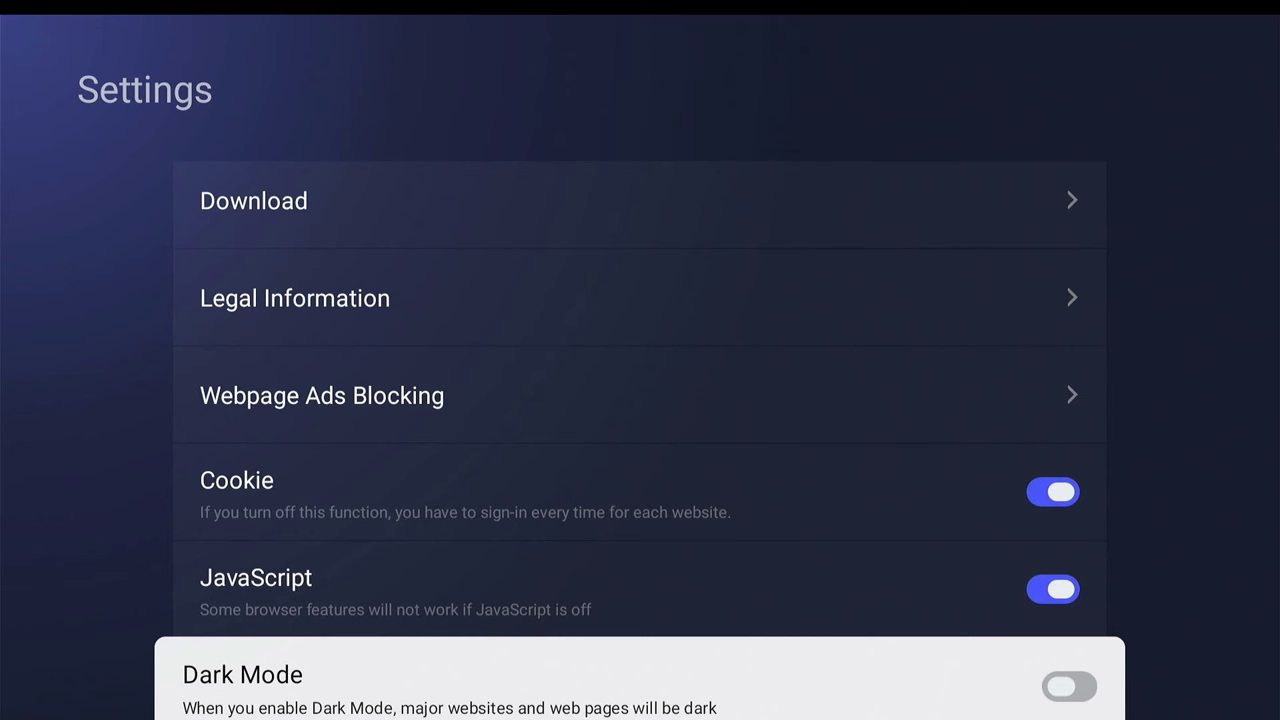
key("Return")
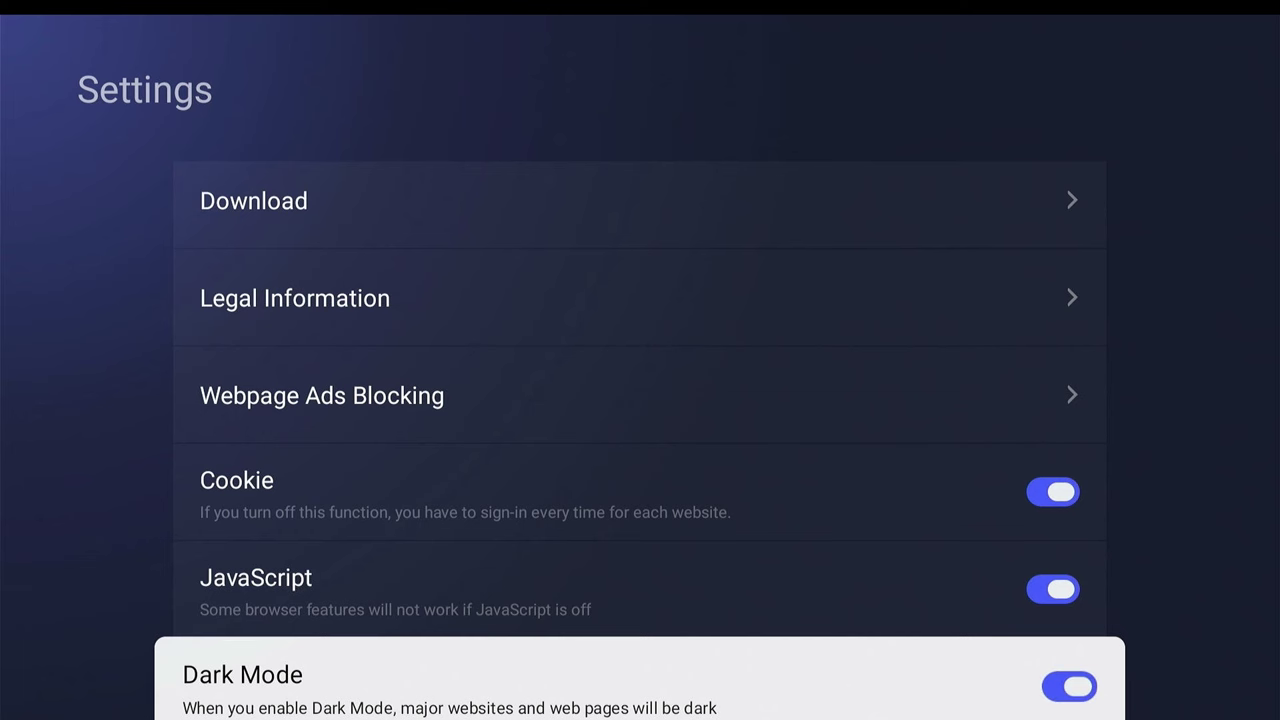
key("Down")
key("Down")
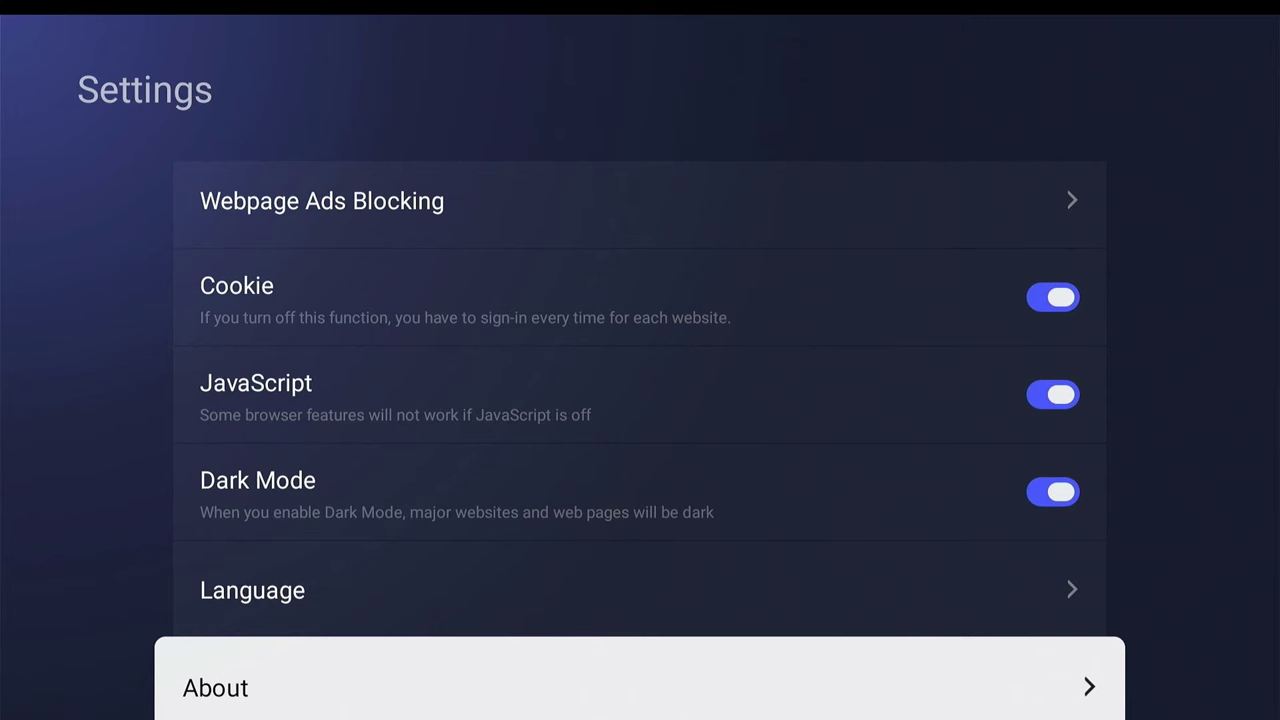
Leave the settings and enter "linktr" in the browser's search field.
key("Escape")
key("Left")
key("Left")
key("Left")
key("Left")
key("Left")
key("Left")
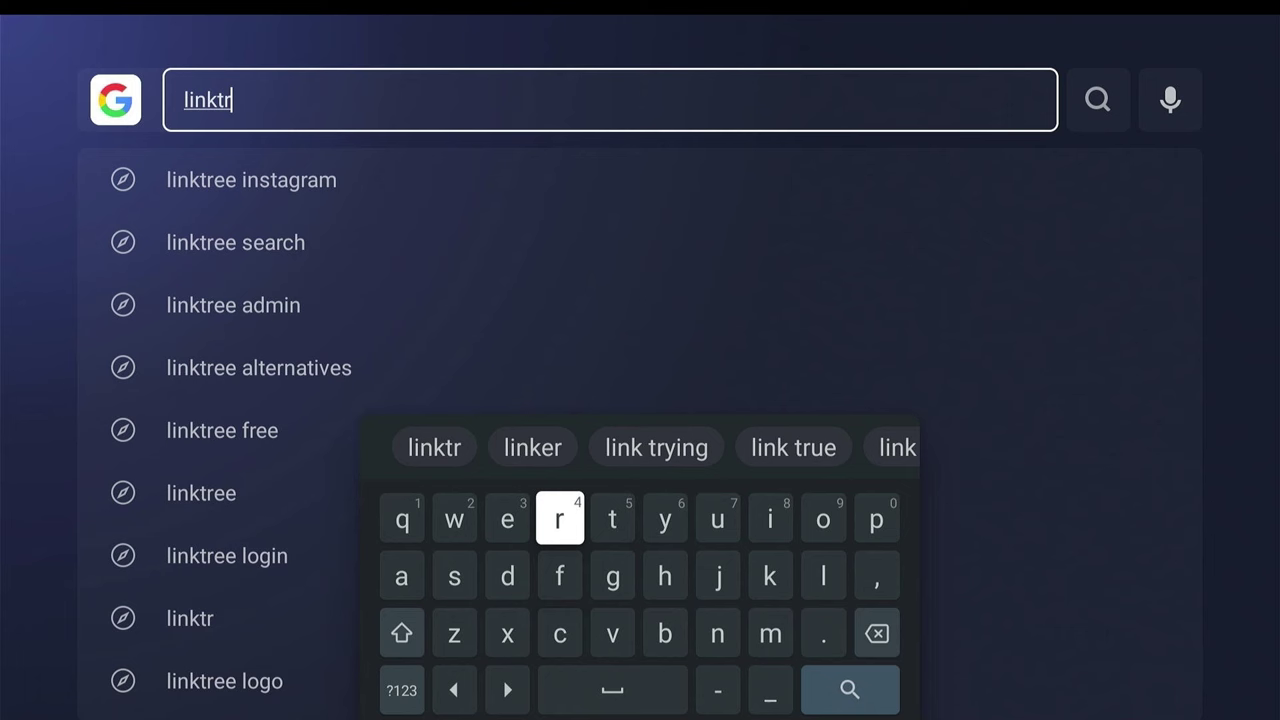
Try to append a period to "linktr" in the search field.
key("Down")
key("Down")
key("Right")
key("Right")
key("Right")
key("Right")
key("Right")
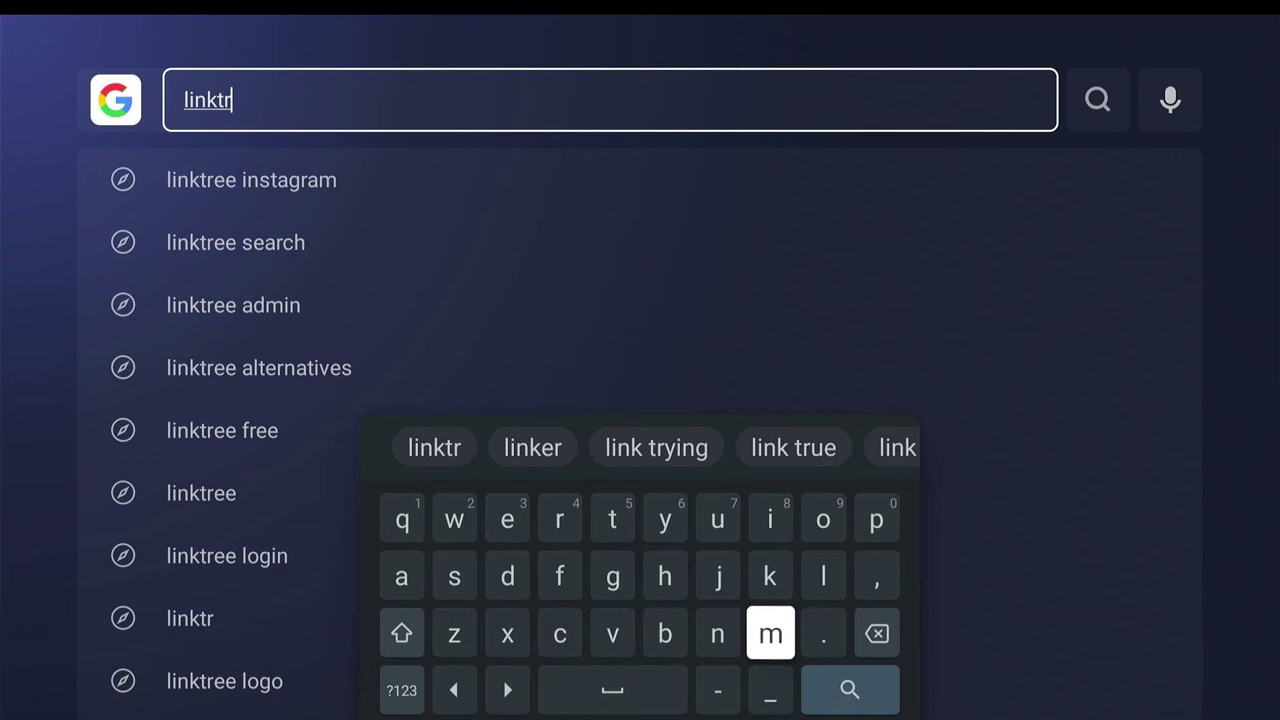
key("Return")
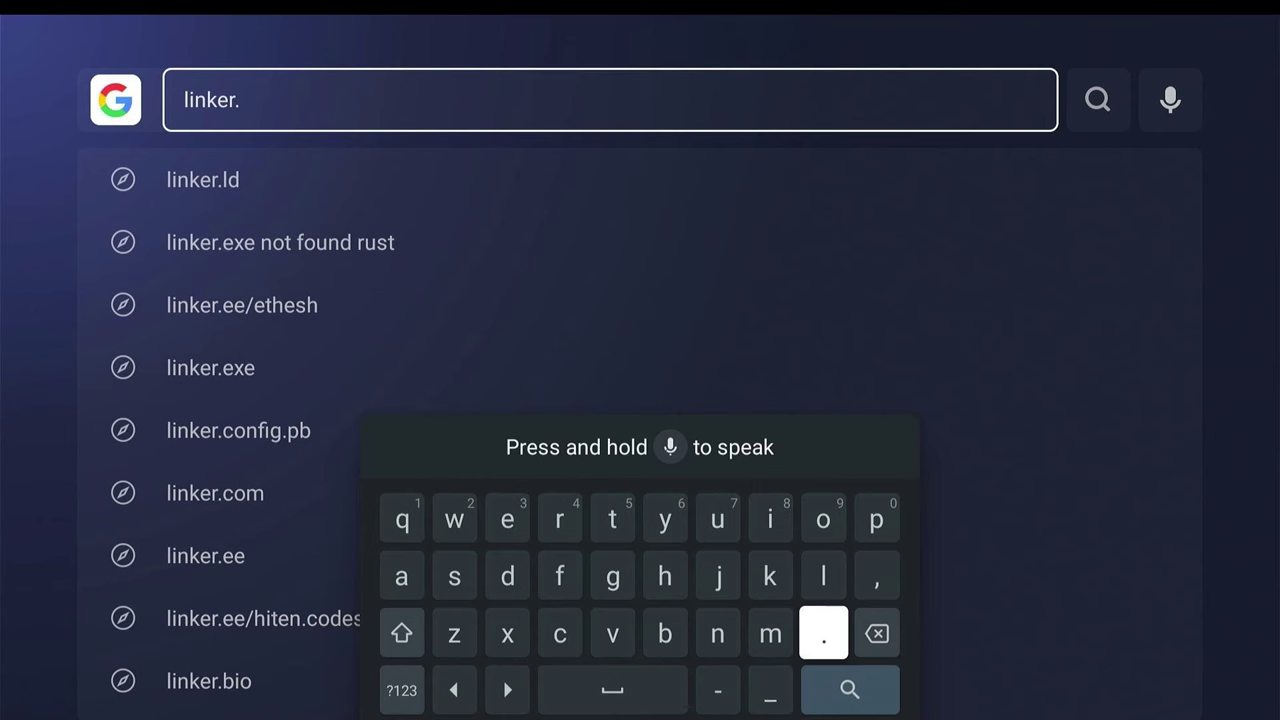
Delete the autocorrected ending and correct the search text to "linktr.".
key("Right")
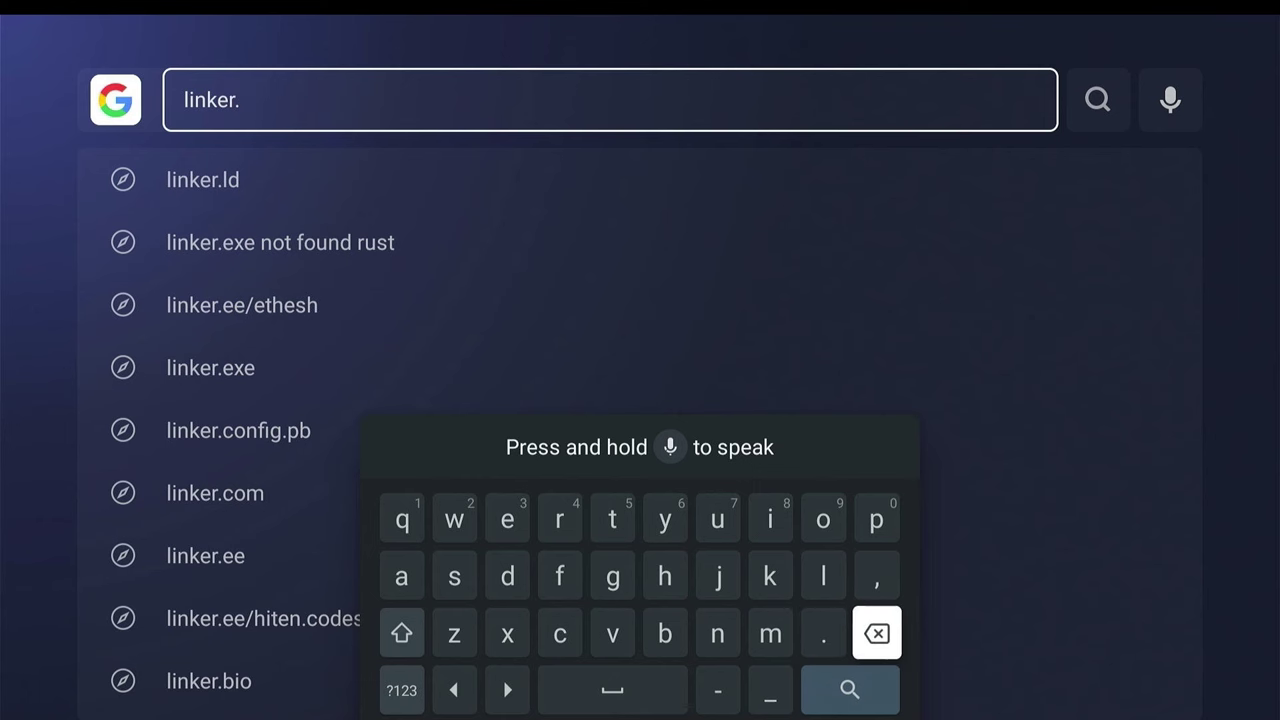
key("Return")
key("Return")
key("Return")
key("Up")
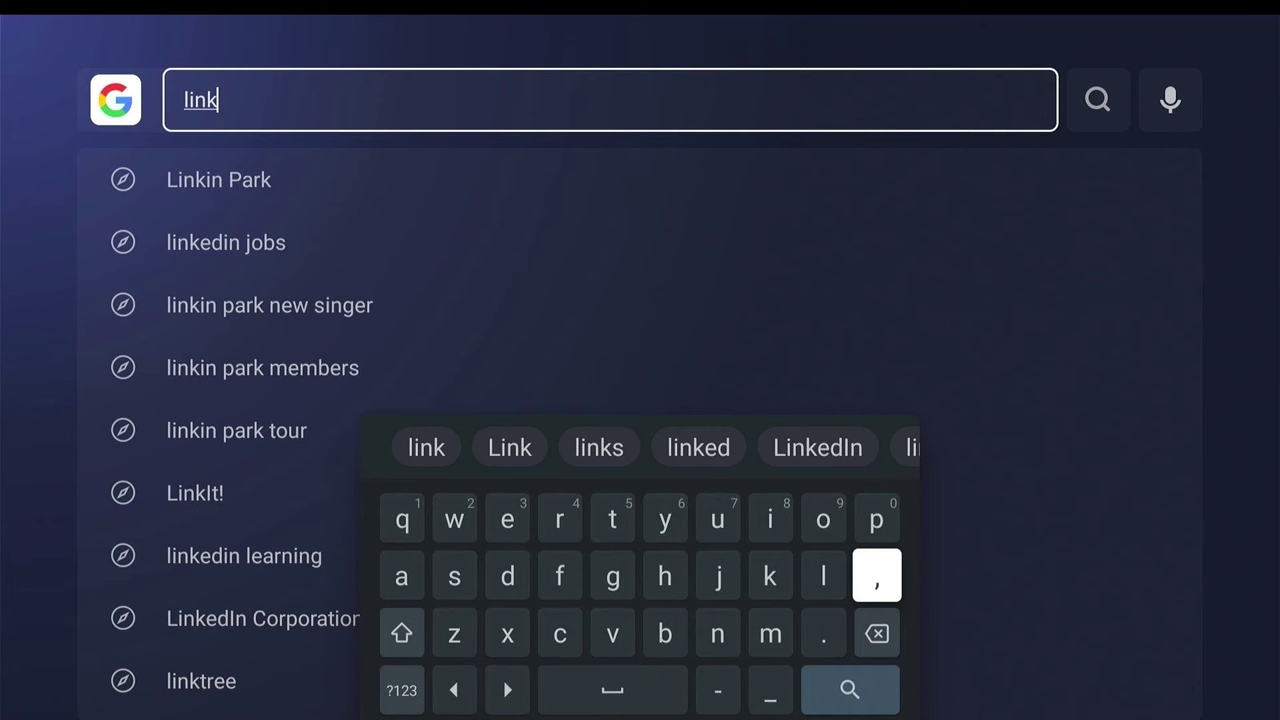
key("Up")
key("Left")
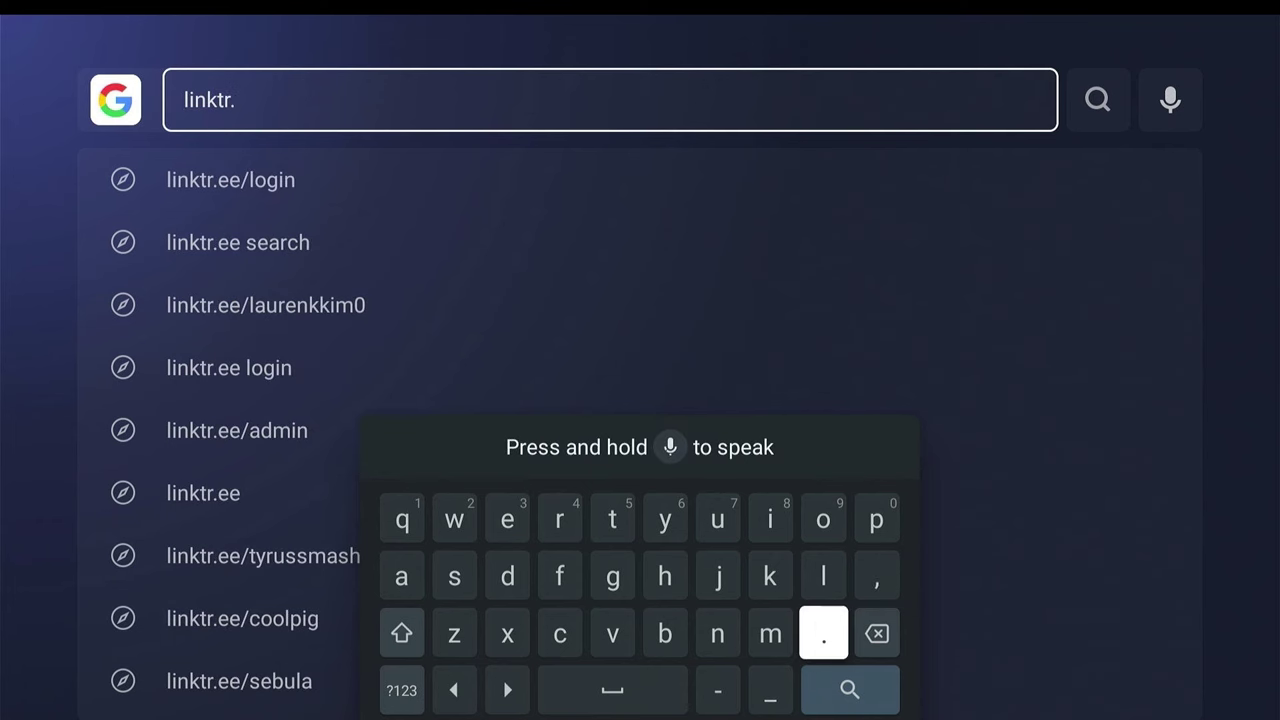
Complete the address as "linktr.kpfire" and load it.
key("Left")
key("Up")
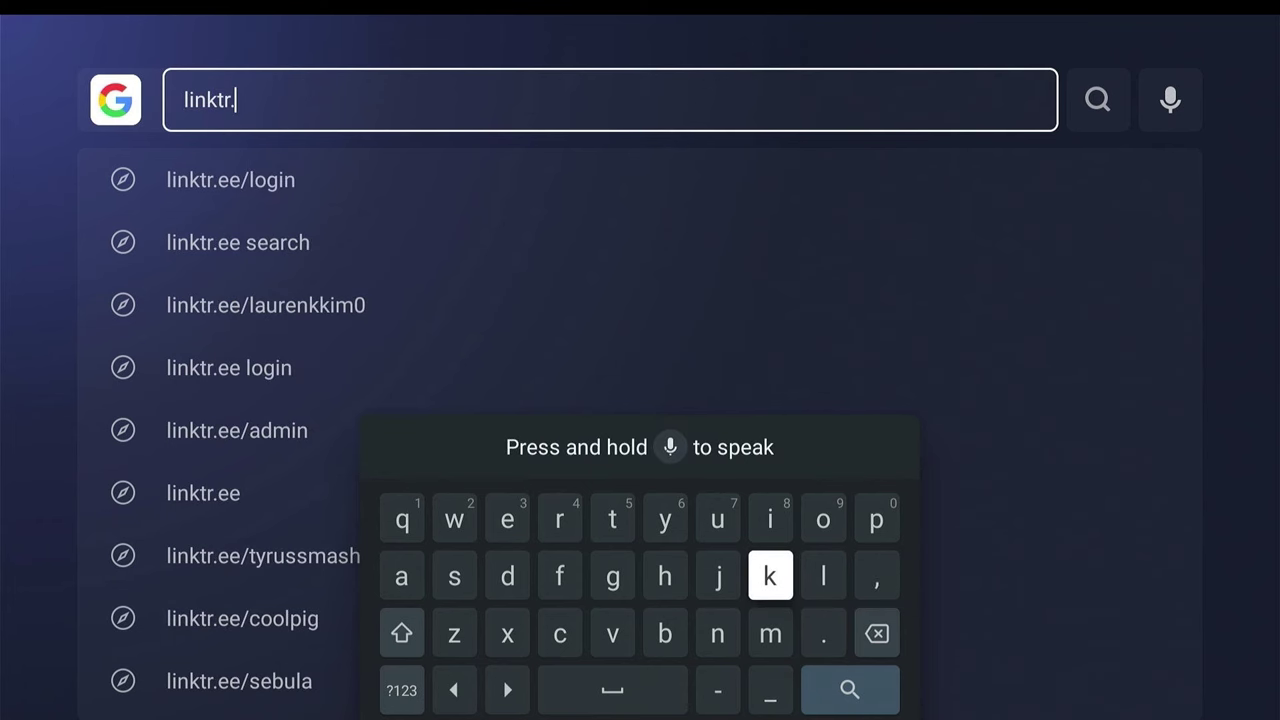
type("kp")
key("Right")
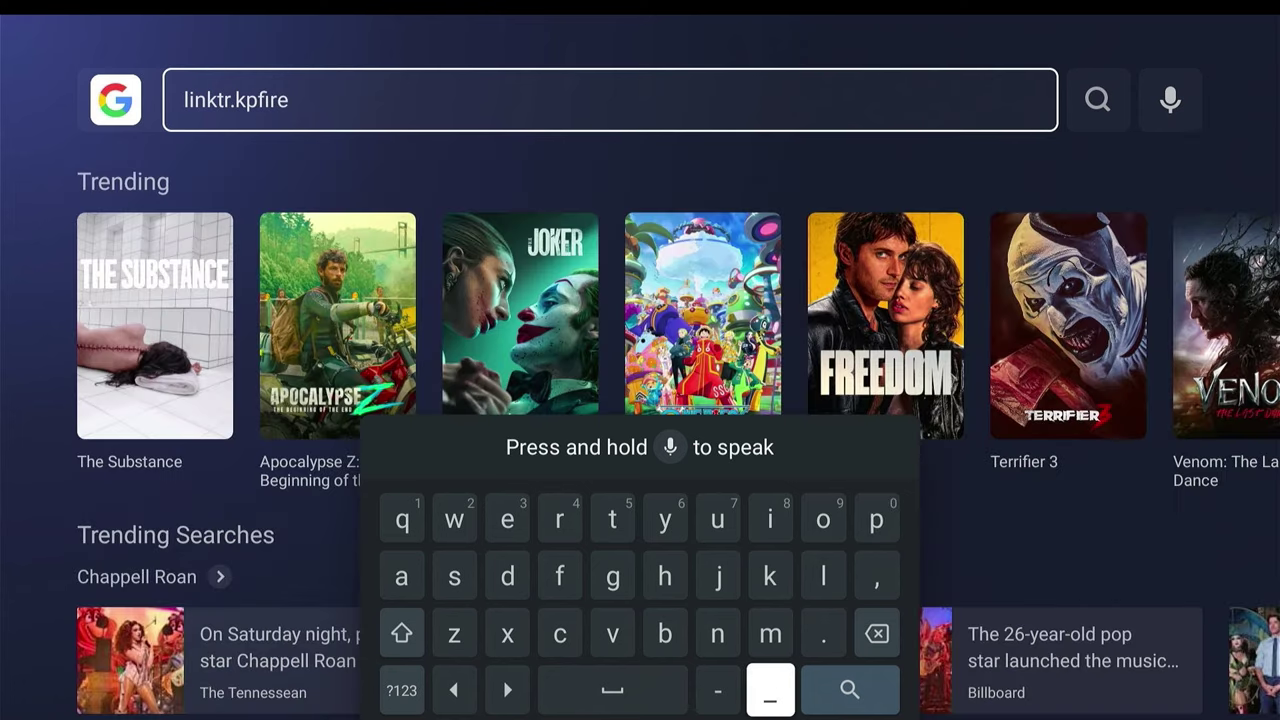
key("Right")
key("Return")
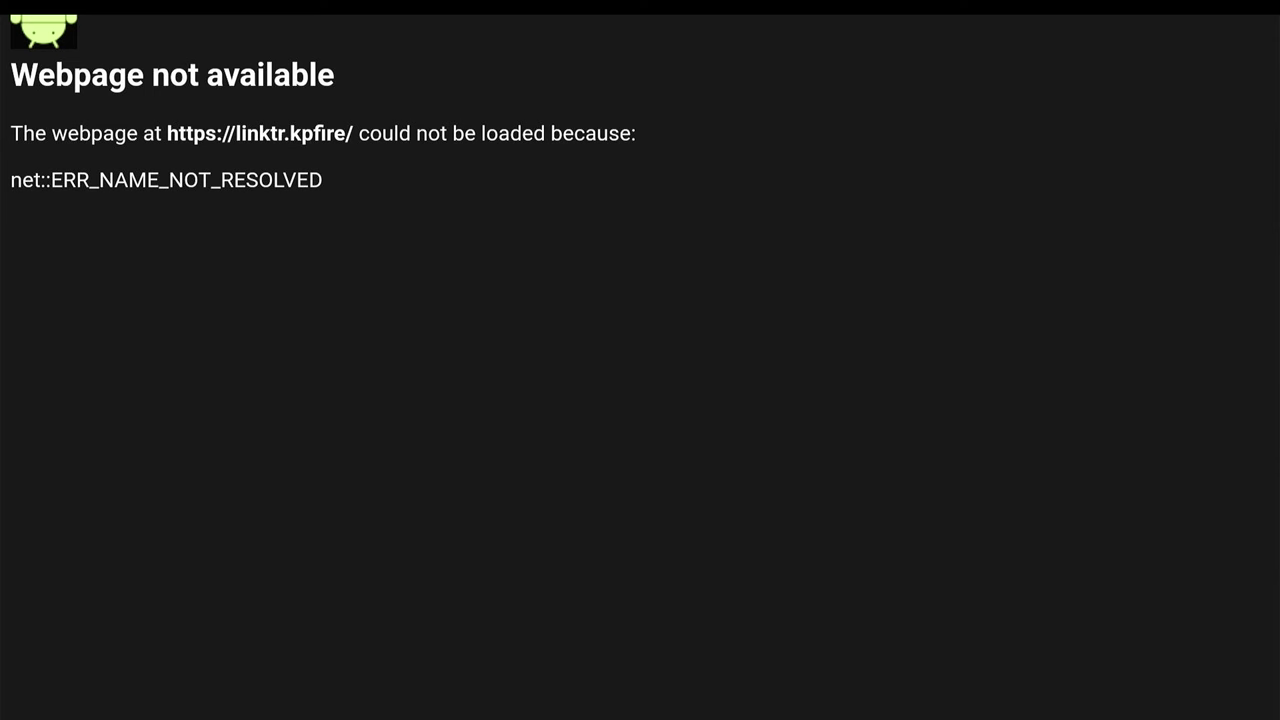
Return from the error page to the address search and try to enter "linktr." again.
key("Escape")
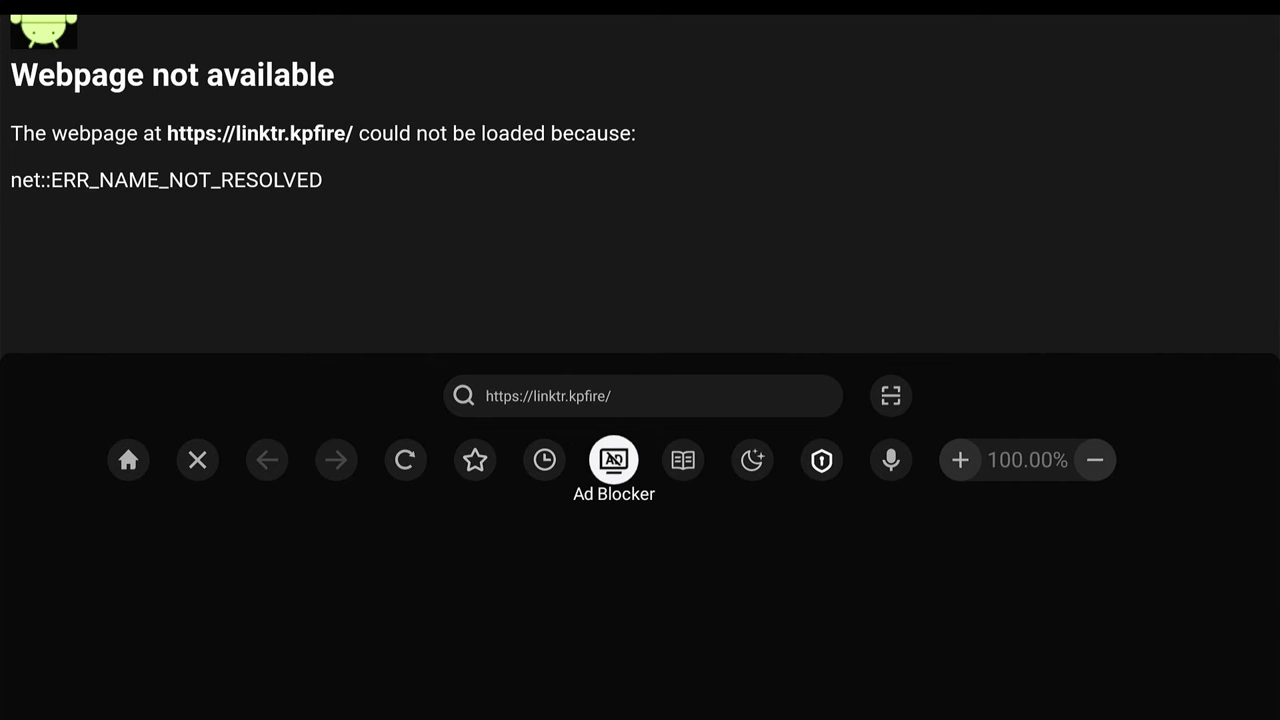
key("Up")
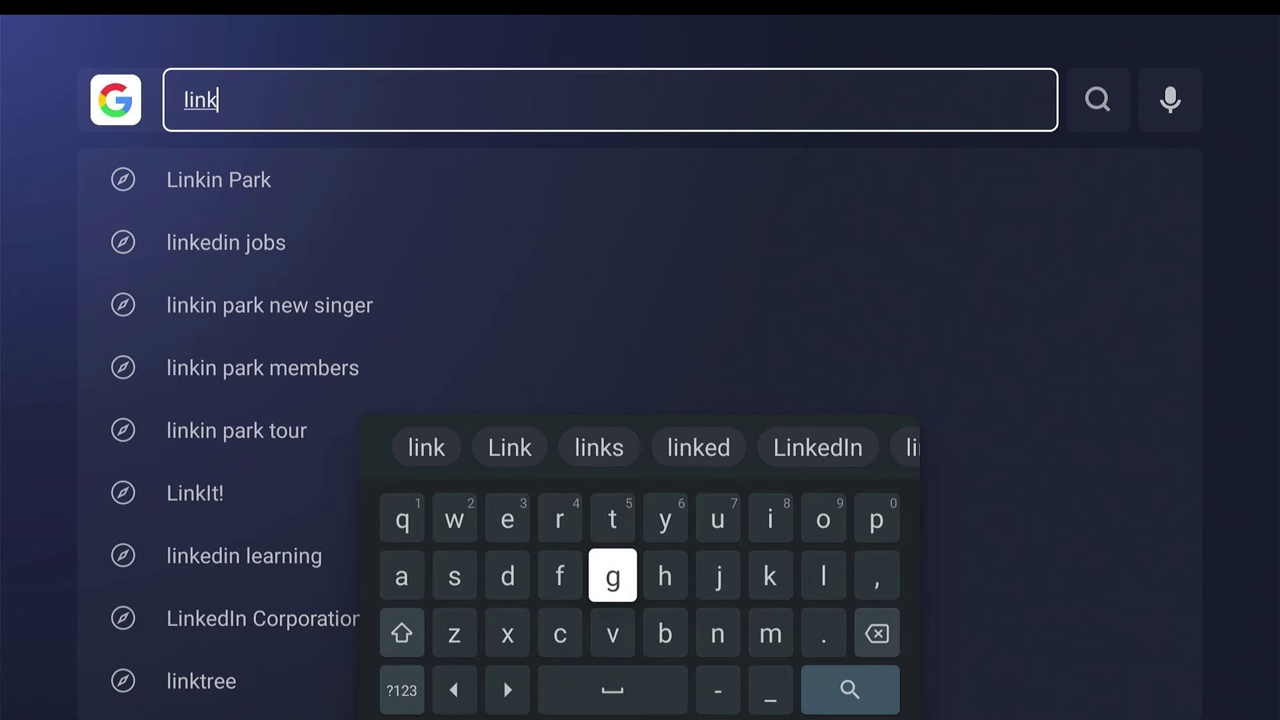
key("Left")
key("Right")
key("Up")
key("Return")
key("Left")
key("Return")
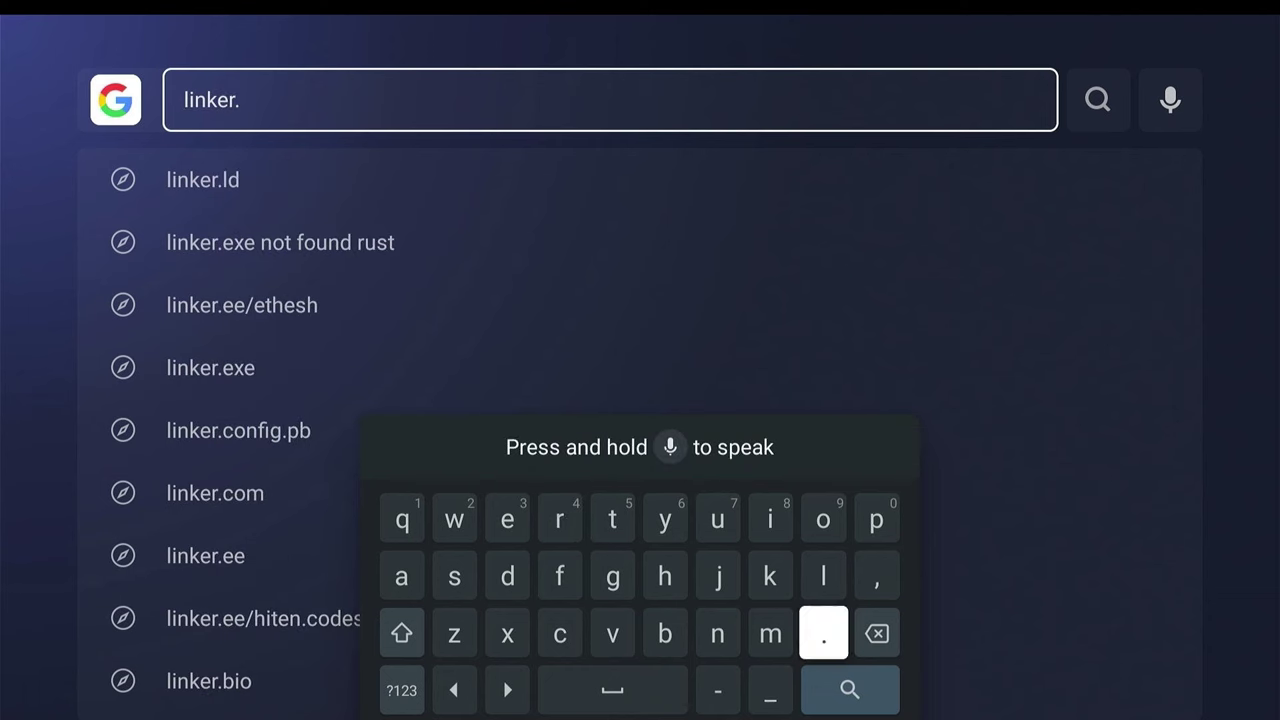
Correct the autocorrected text to "linktr" and extend the address to "linktr.ee/".
key("Right")
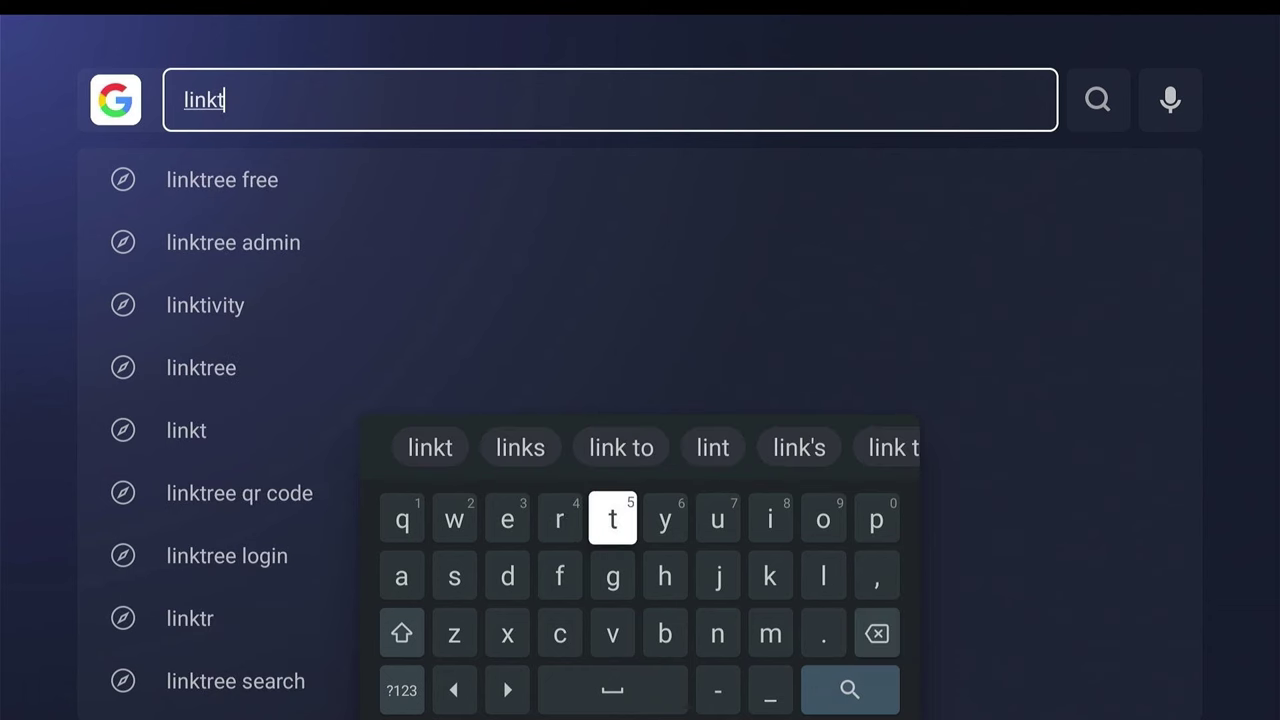
key("Left")
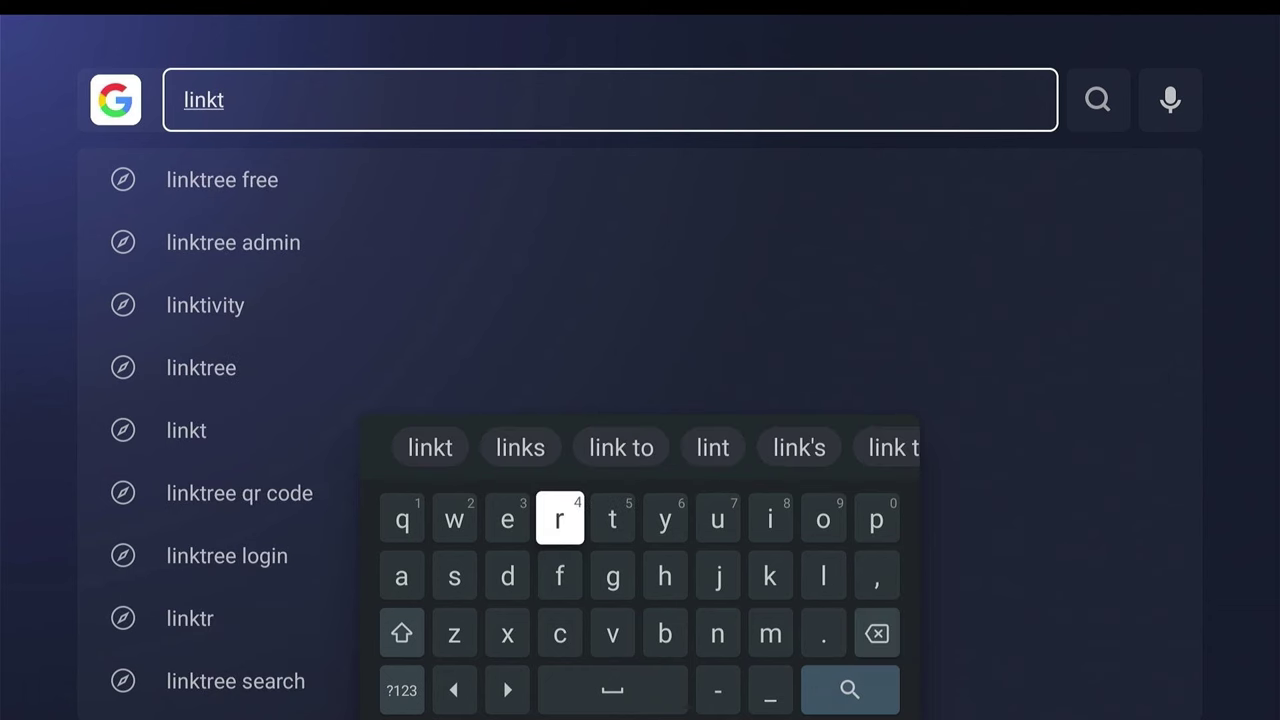
key("Return")
key("Down")
key("Right")
key("Right")
key("Right")
key("Right")
key("Right")
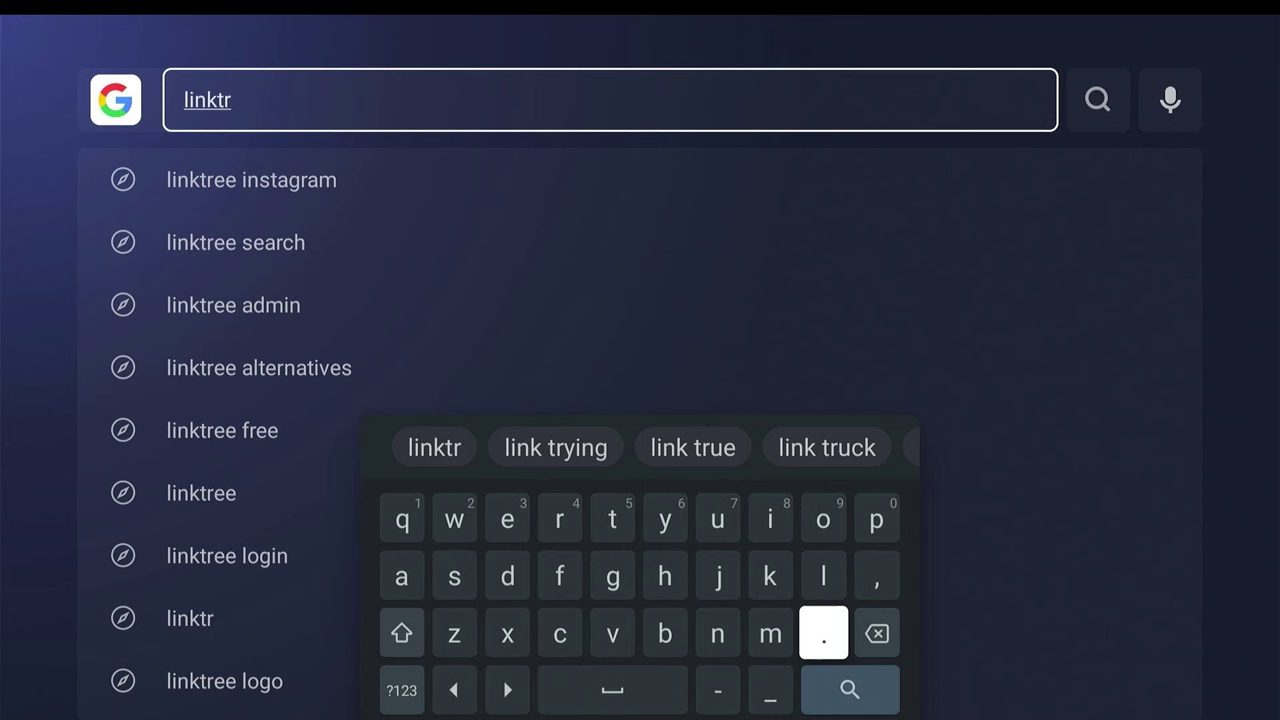
key("Return")
type("ee/")
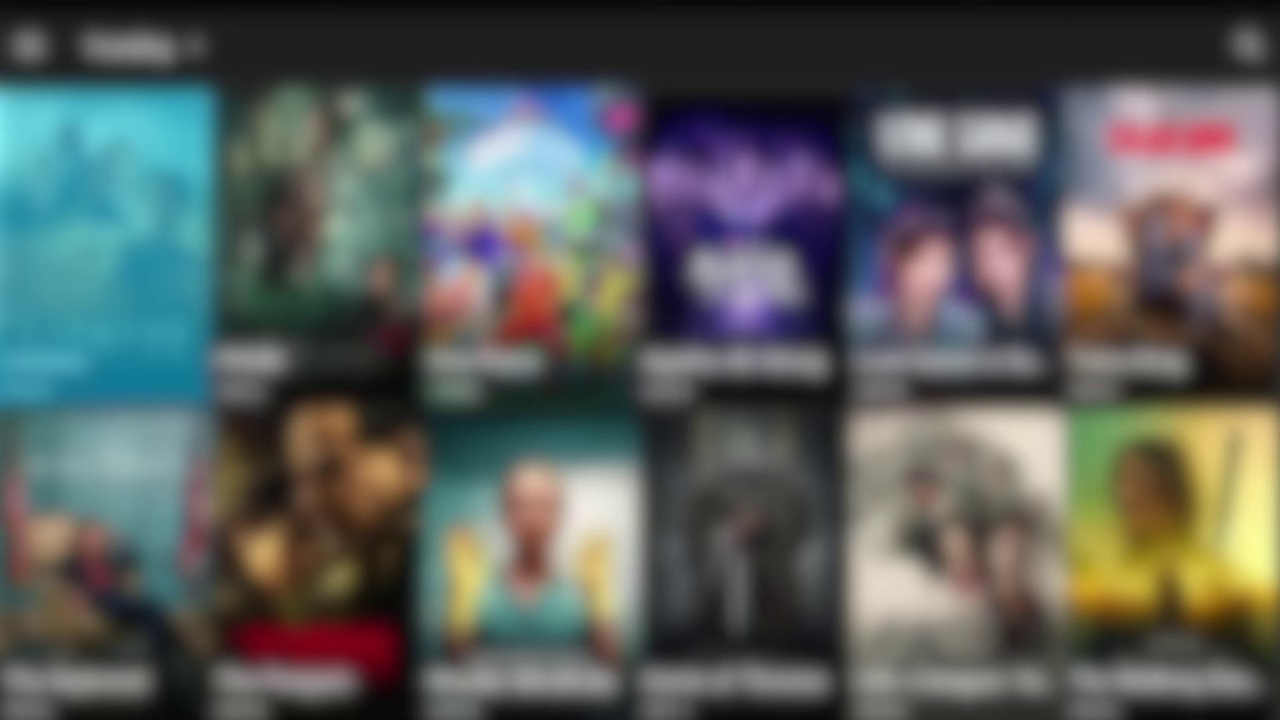
Exit the movie and TV show app from its catalogue page.
key("Right")
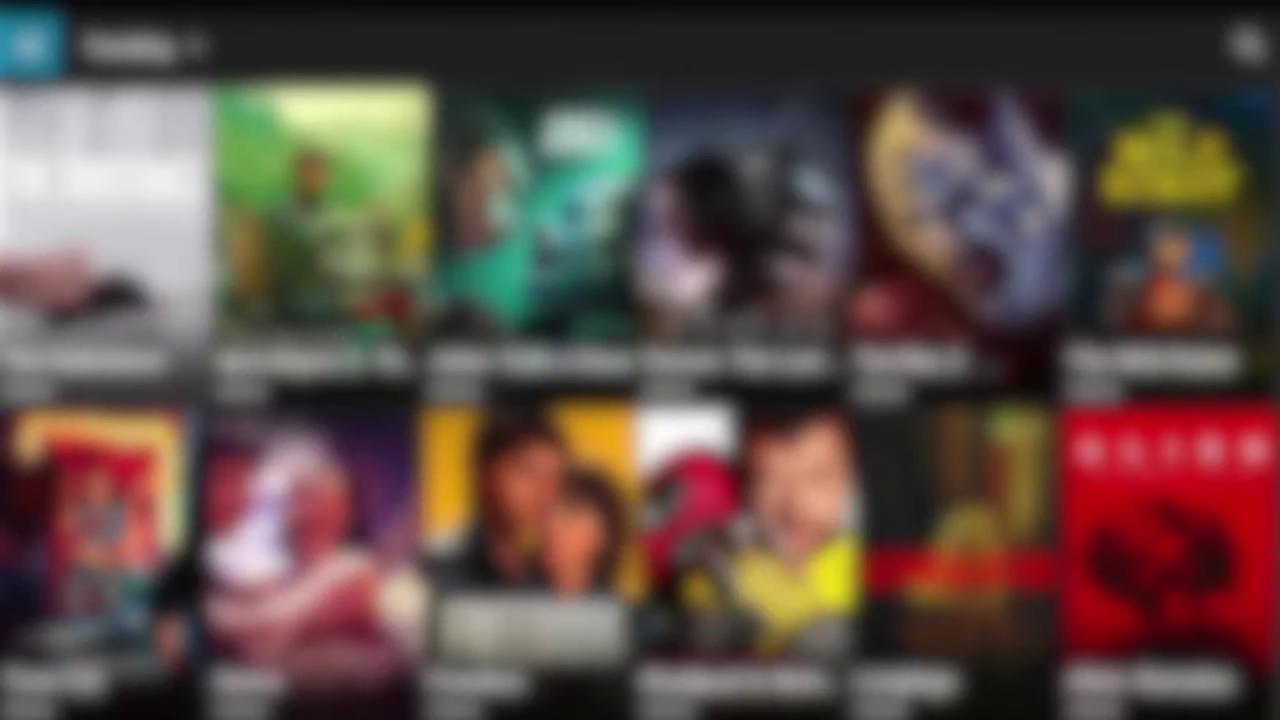
key("Escape")
key("Right")
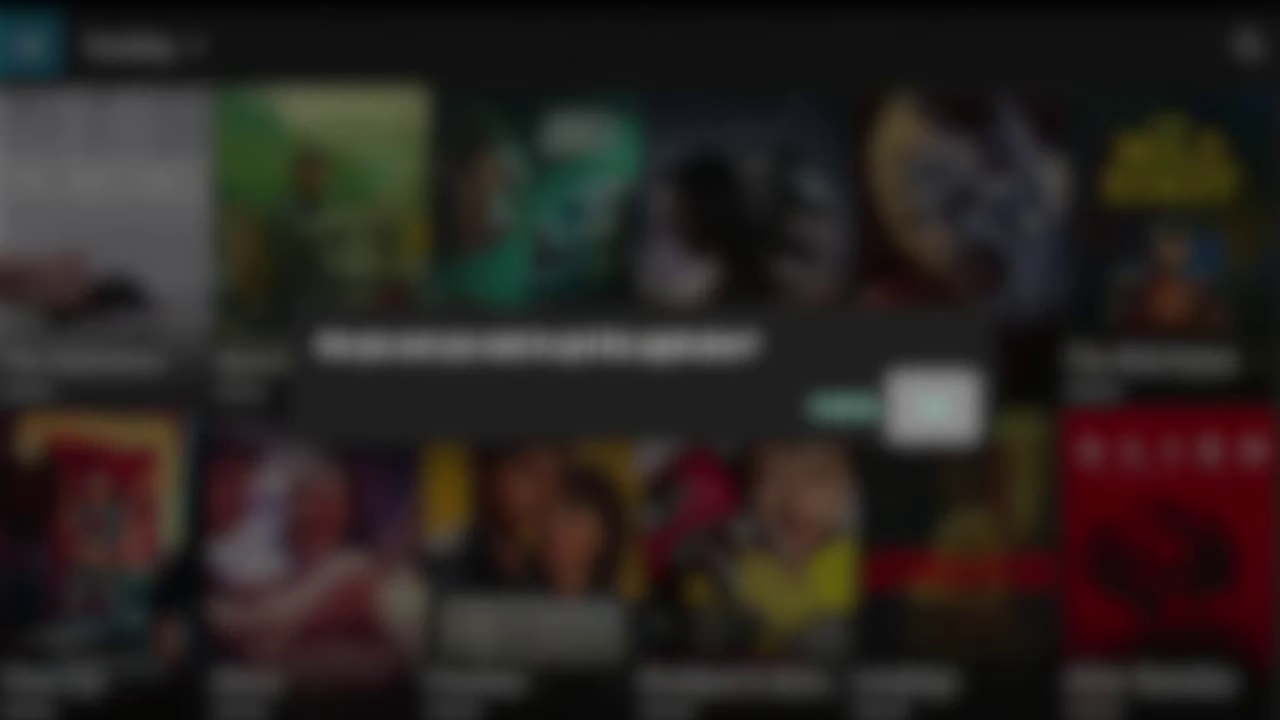